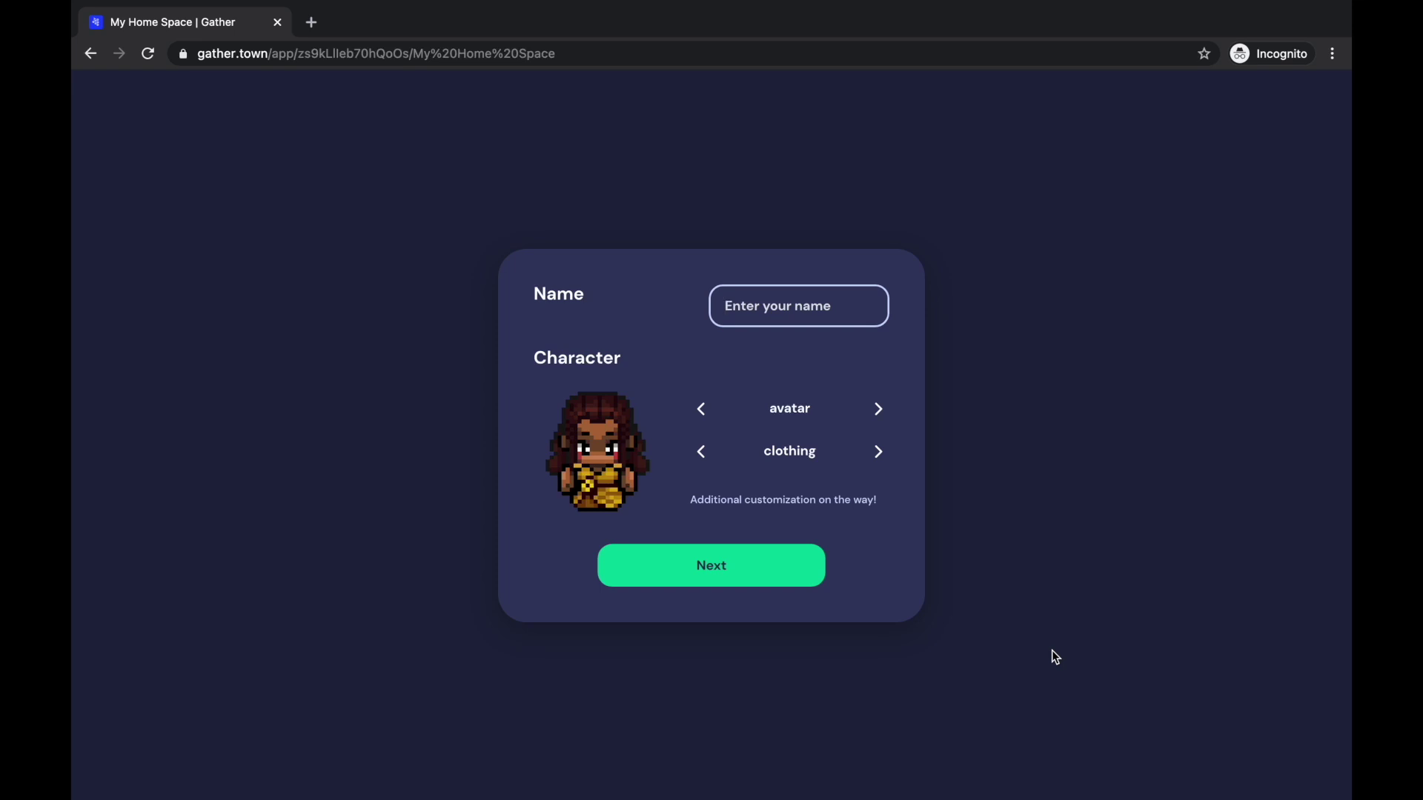
Enter 'Your name' as the display name and cycle to a short-haired avatar.
text(Your nam)
text(e)
click(702, 410)
click(704, 413)
click(703, 414)
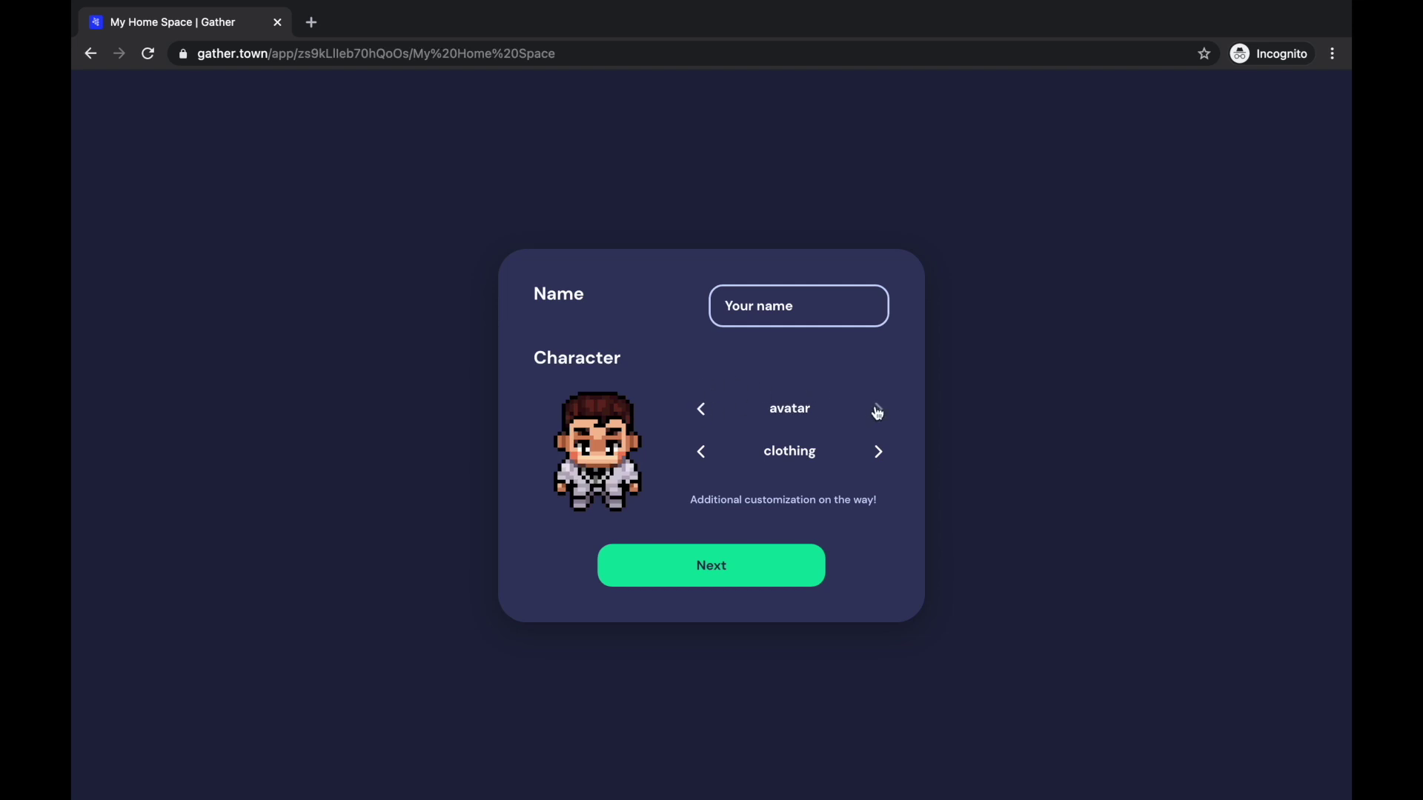
Choose the navy outfit with brown hair and continue to the audio/video check.
click(702, 454)
click(701, 454)
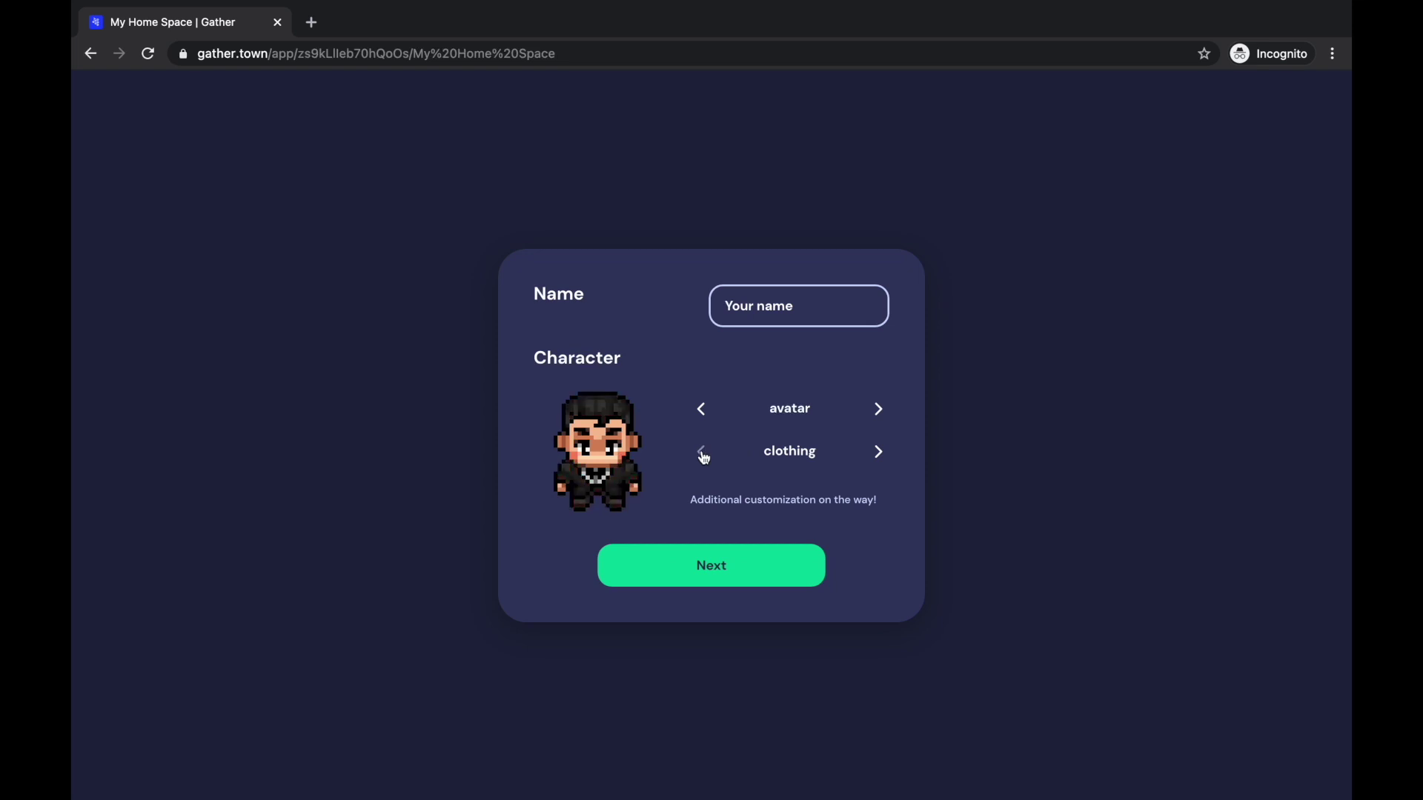
click(702, 453)
click(701, 453)
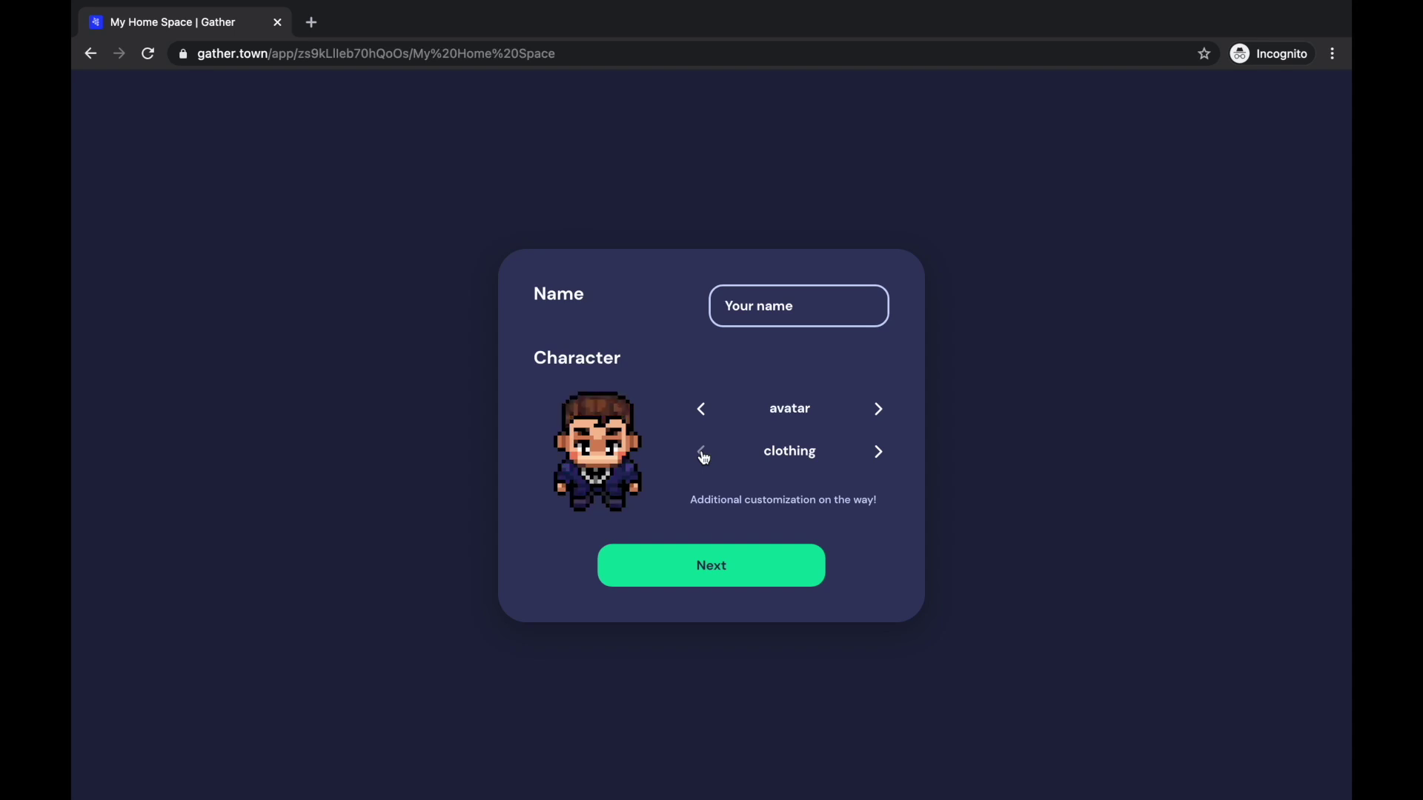
click(753, 575)
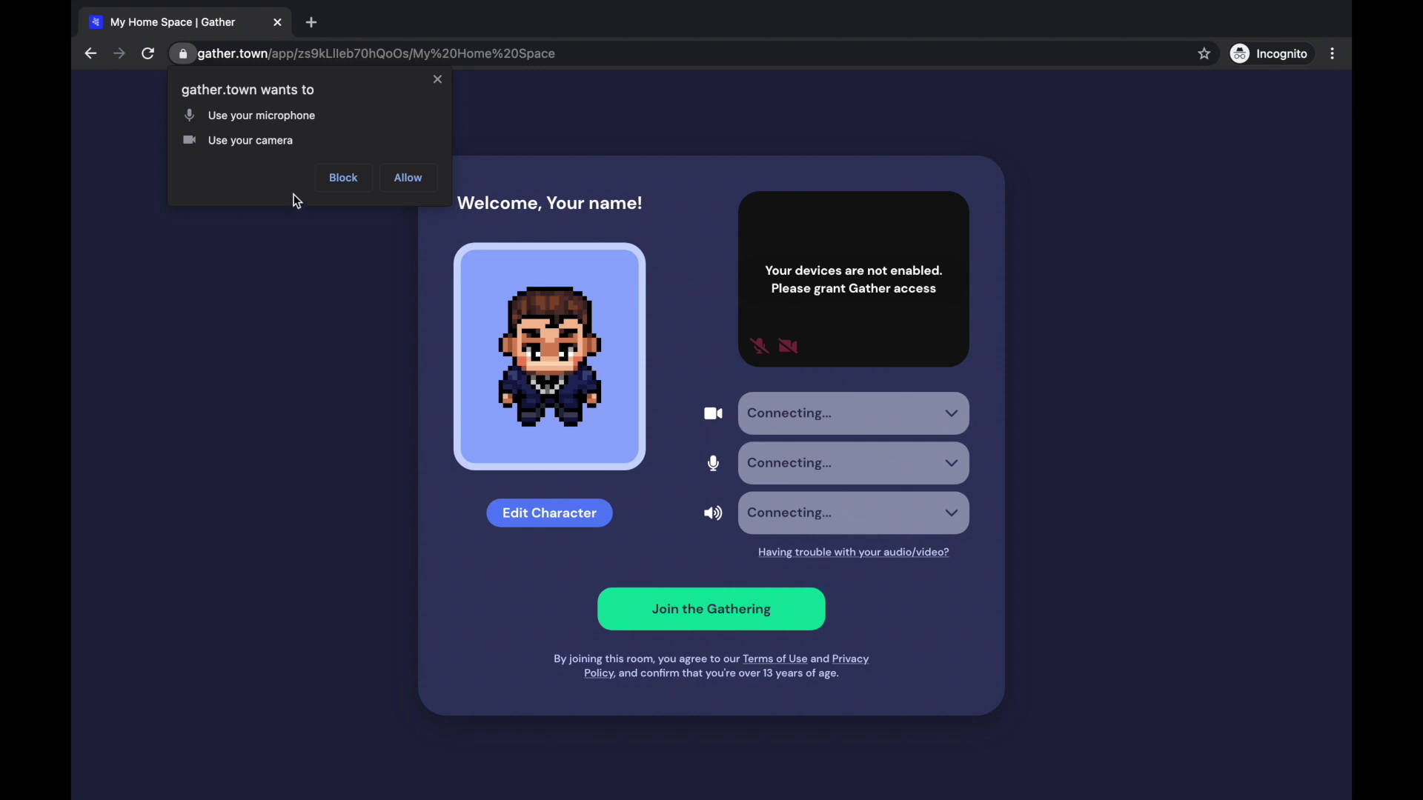
Allow microphone and camera access, then join My Home Space's tutorial map.
click(410, 179)
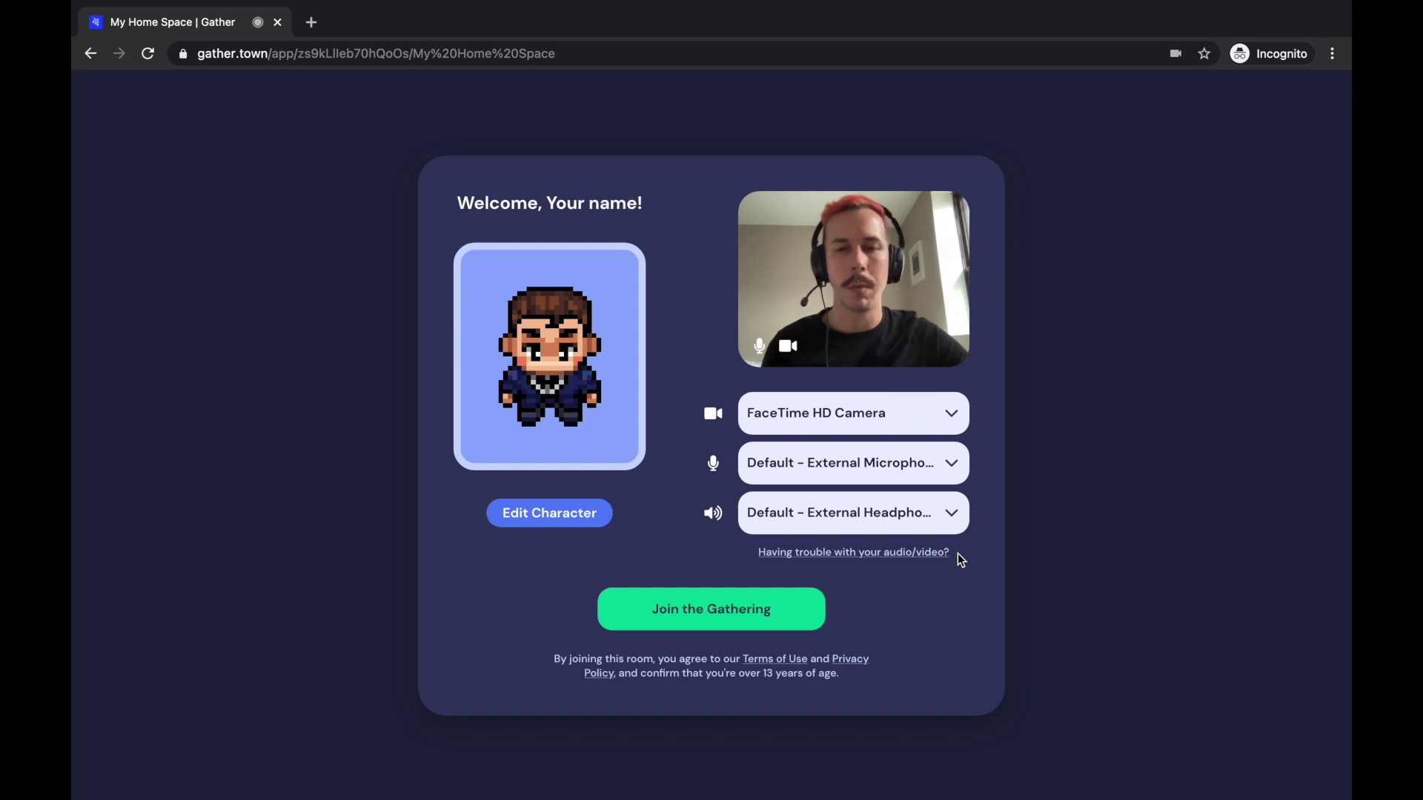
click(712, 610)
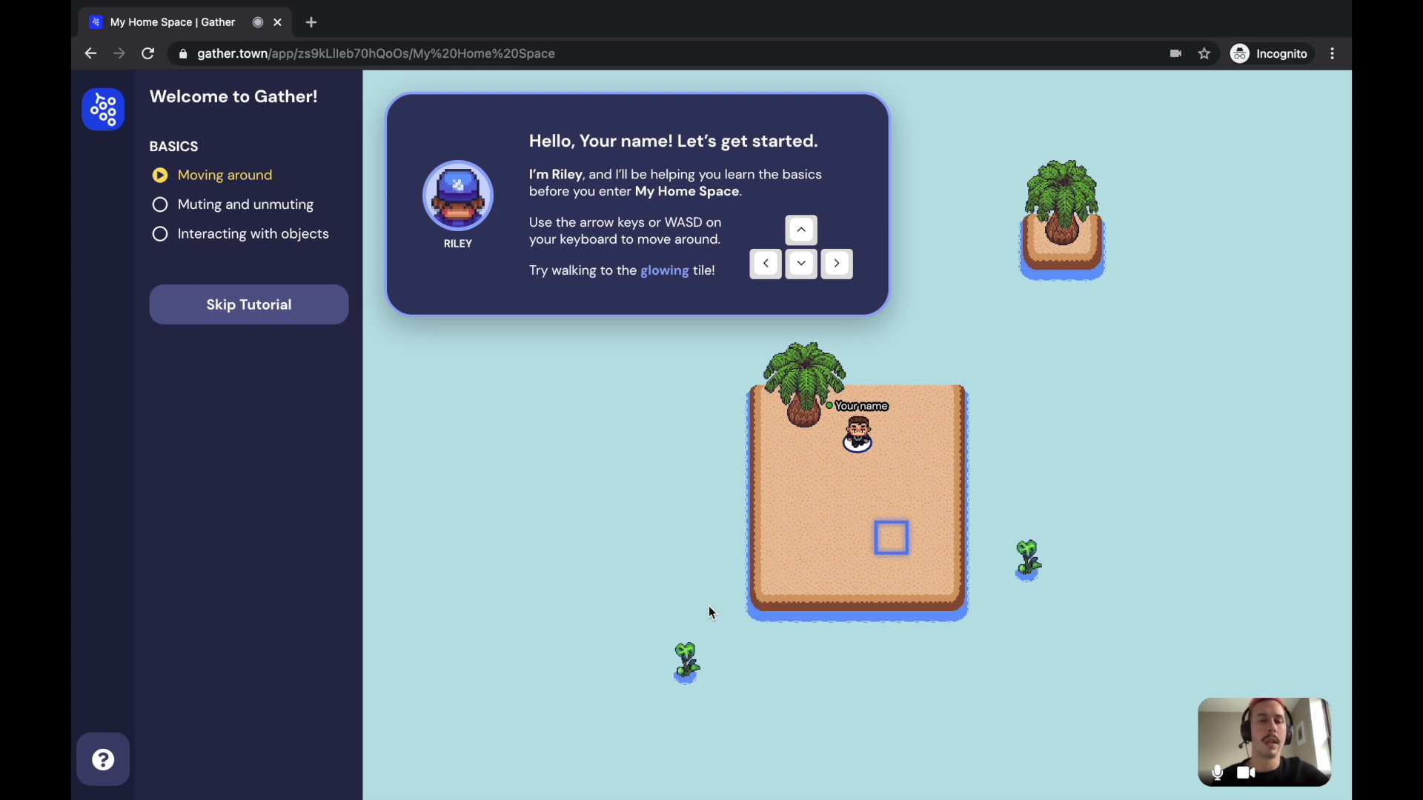
Walk the avatar around the island with the arrow keys.
key(Left)
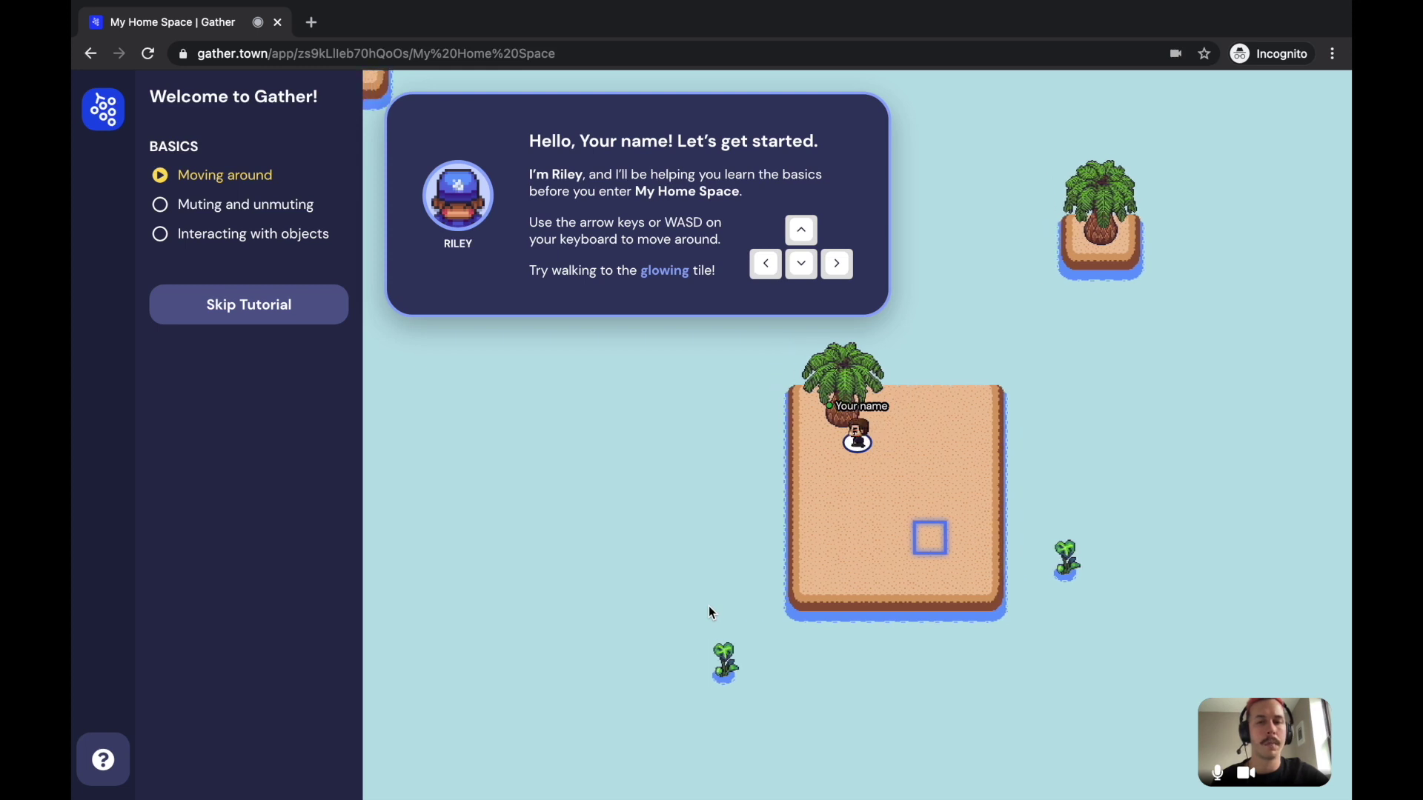
key(Down)
key(Down)
key(Right)
key(Up)
key(Up)
key(Up)
key(Left)
key(Down)
key(Down)
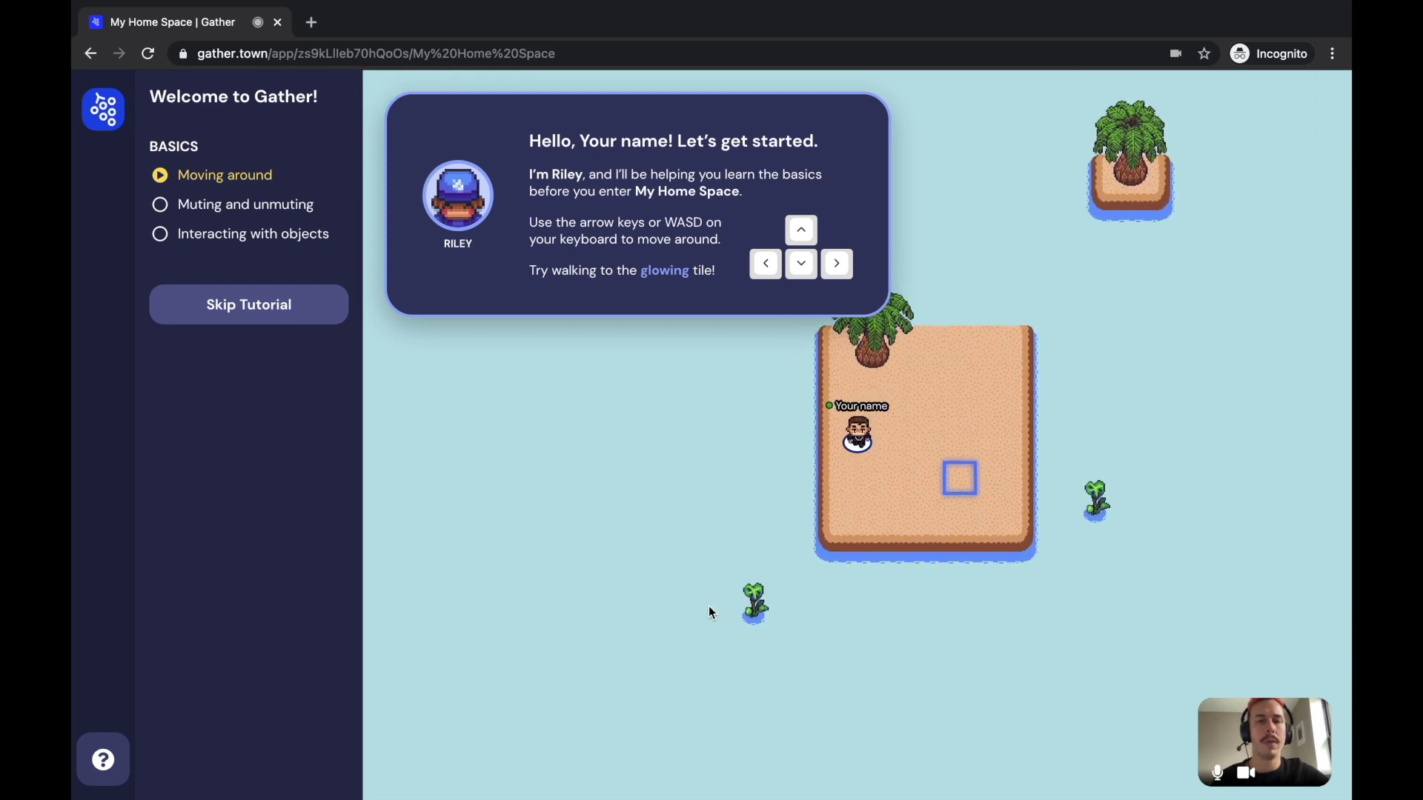
key(Right)
key(Down)
key(Up)
key(Up)
key(Left)
key(Left)
Step onto the glowing tile, then mute and unmute the microphone.
key(Down)
key(Down)
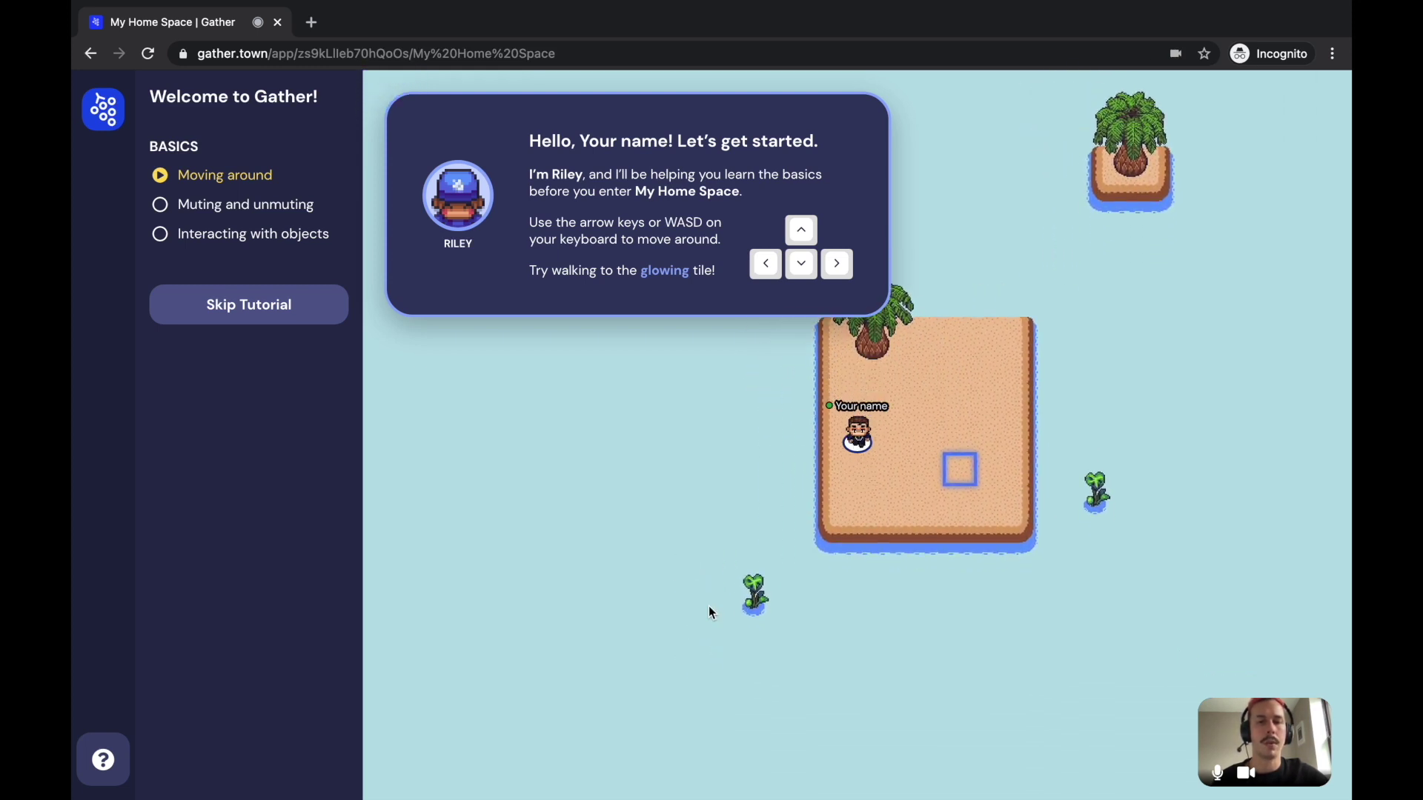
key(Right)
key(Right)
key(Right)
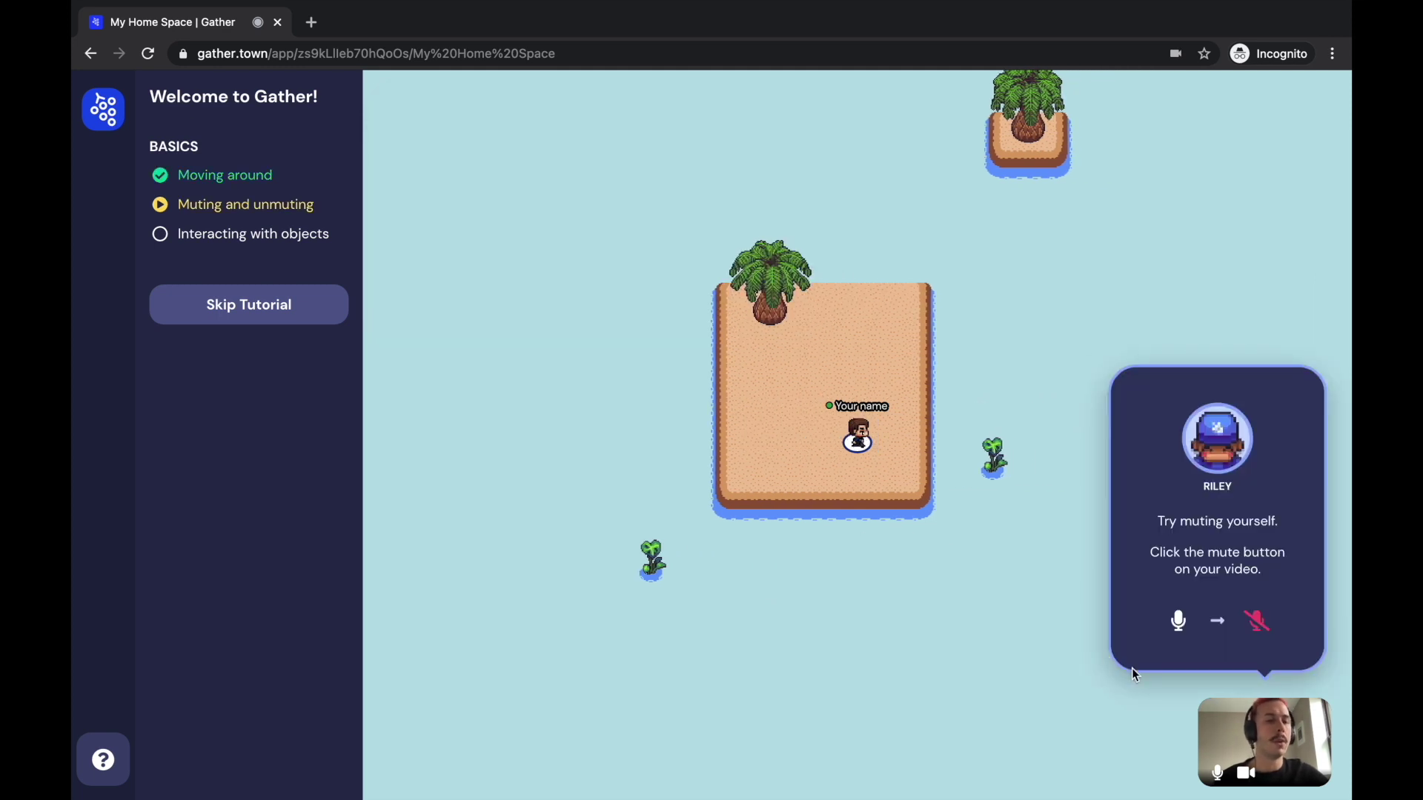
click(1218, 774)
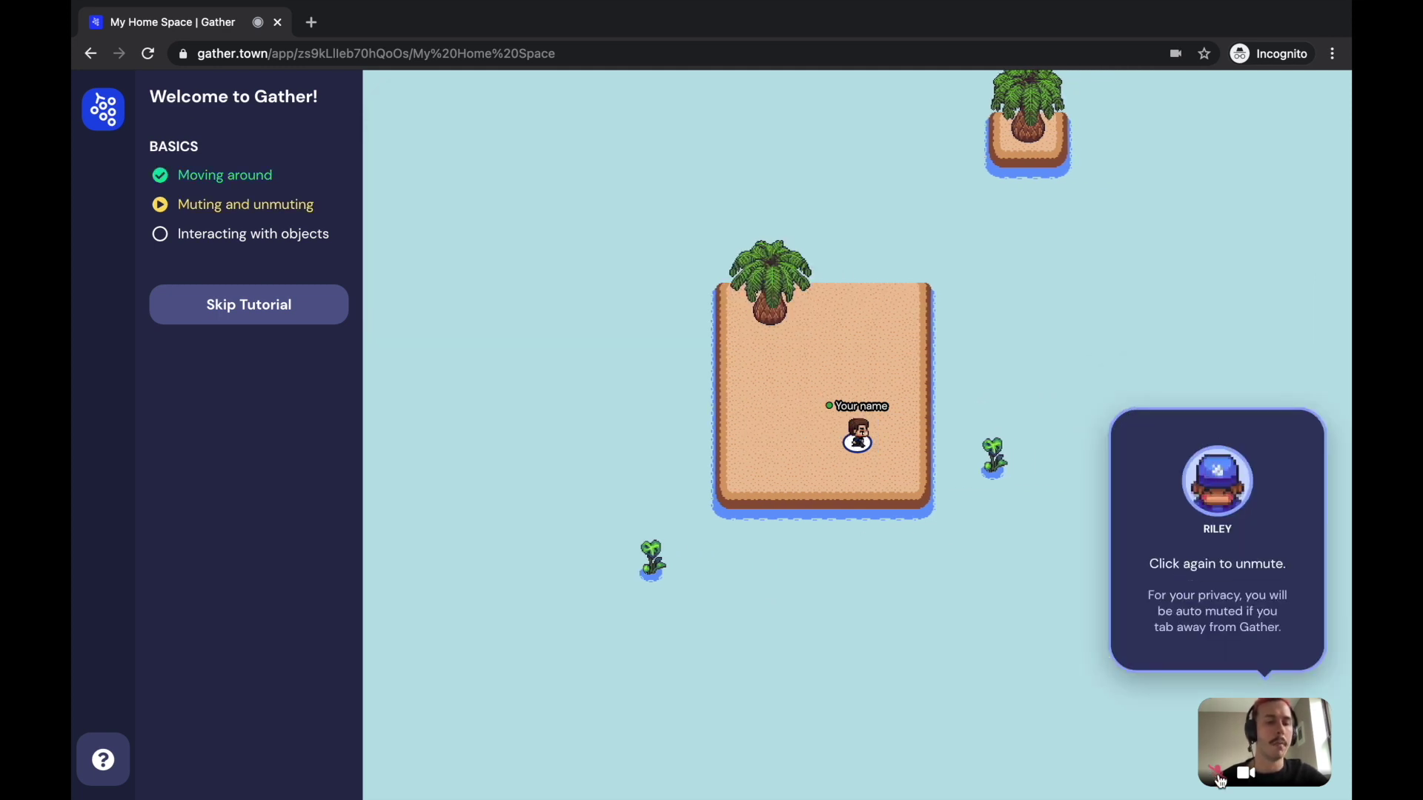
click(1218, 775)
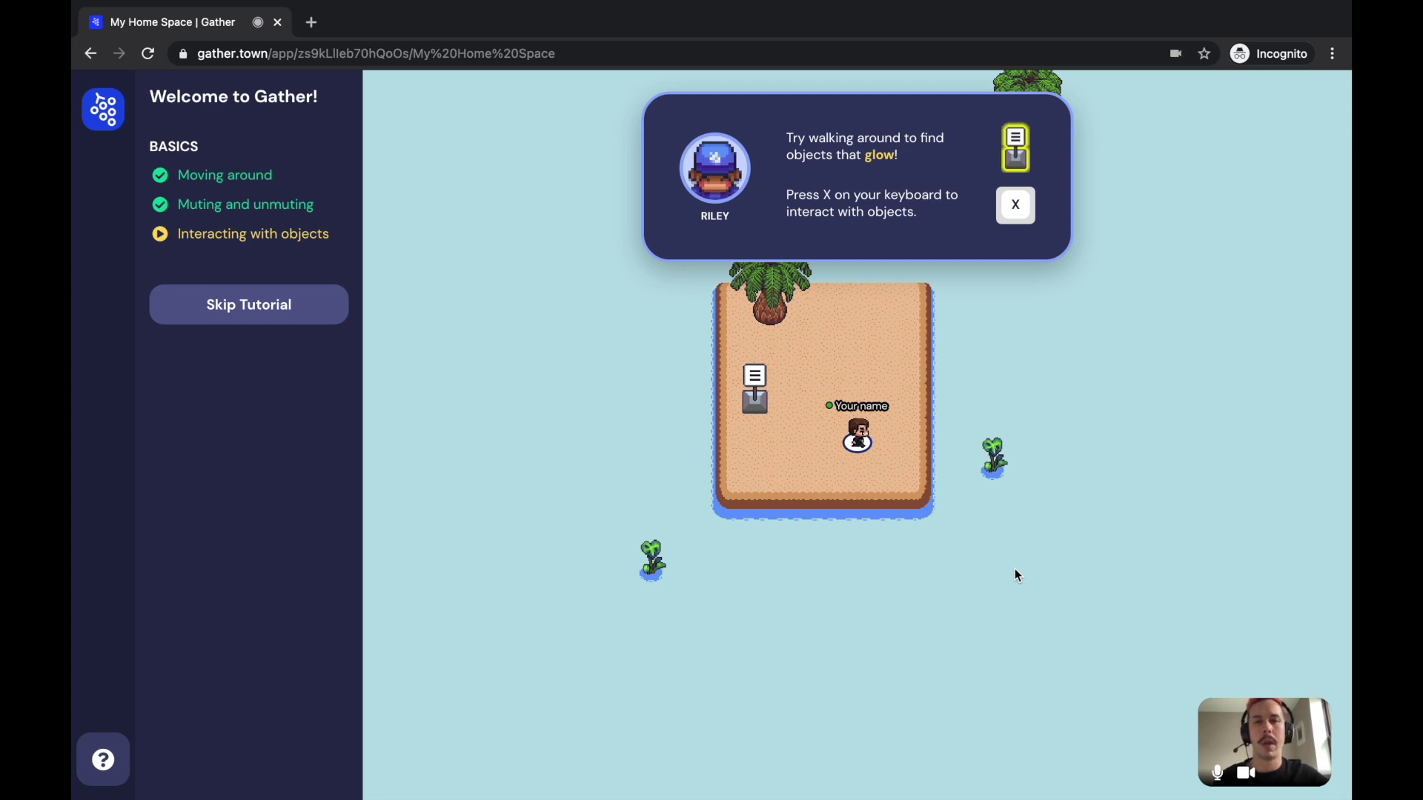
Walk beside the glowing sign, open its objects overview with X, and close it.
key(Up)
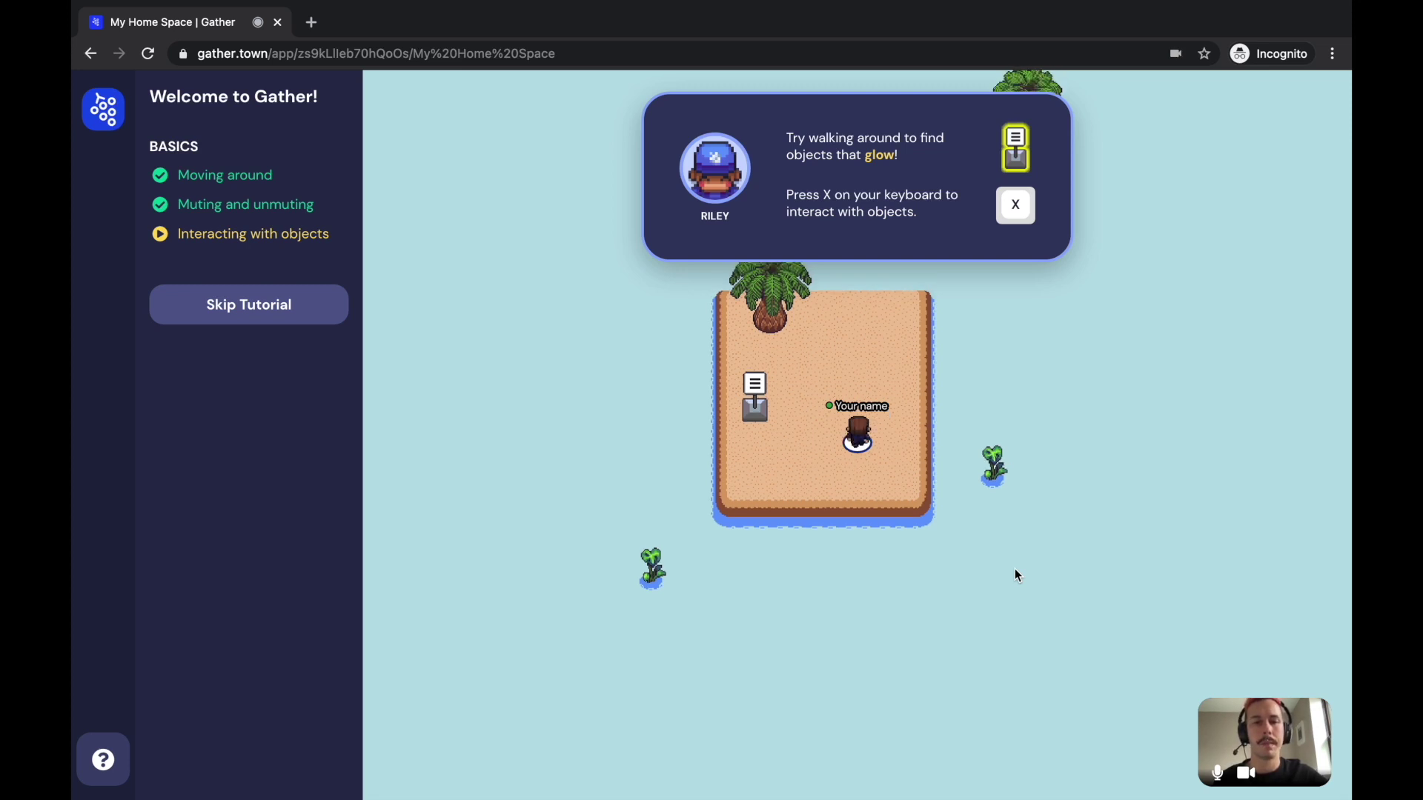
key(Left)
key(Left)
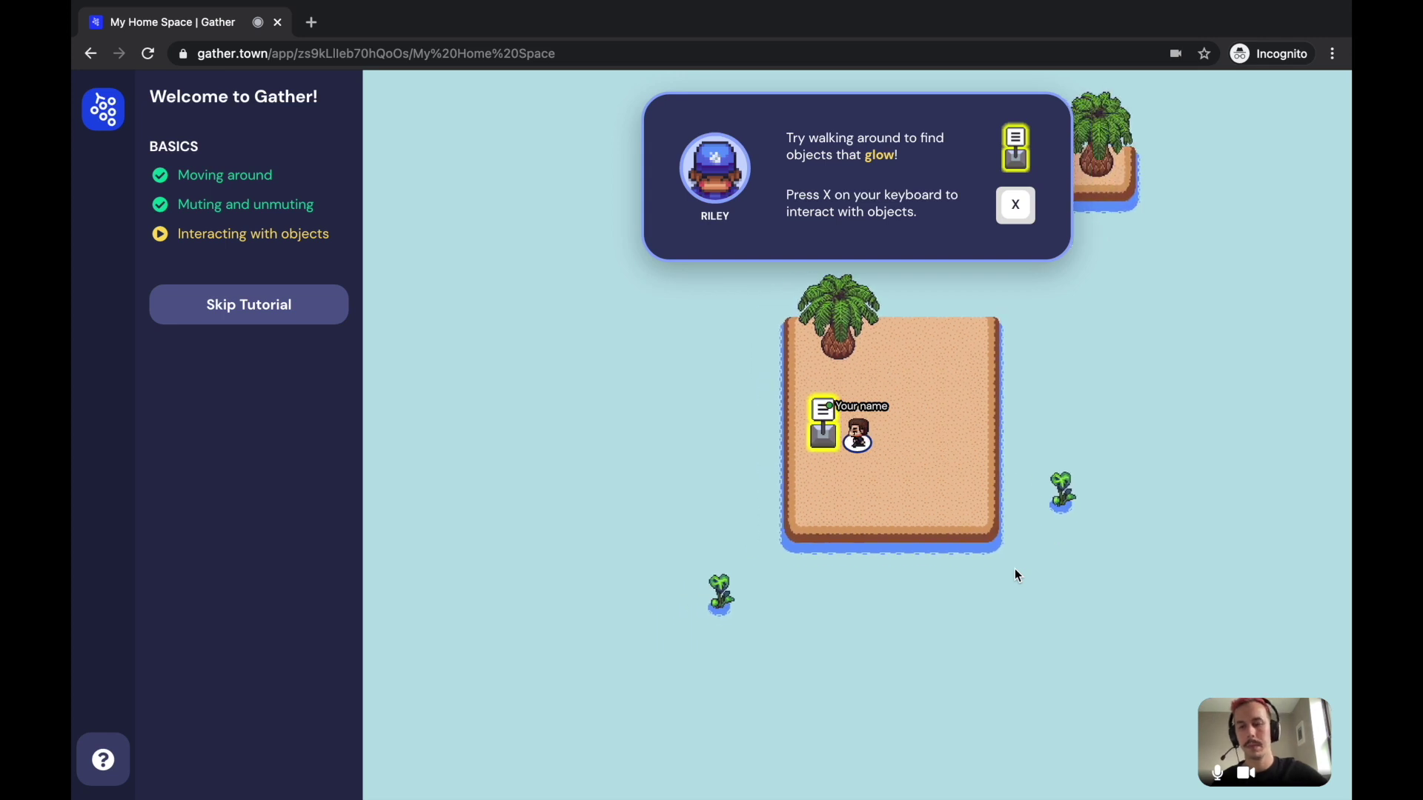
key(x)
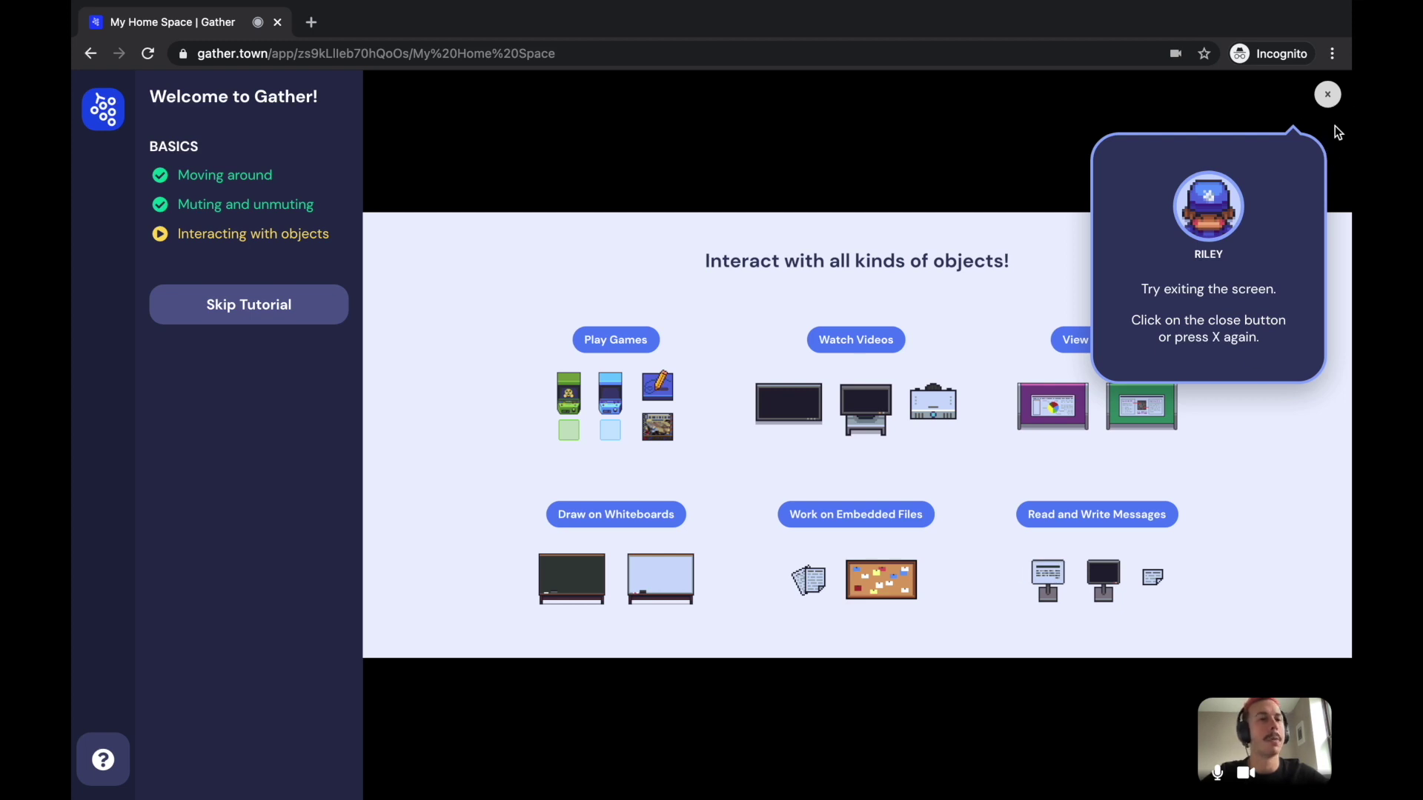
click(1328, 95)
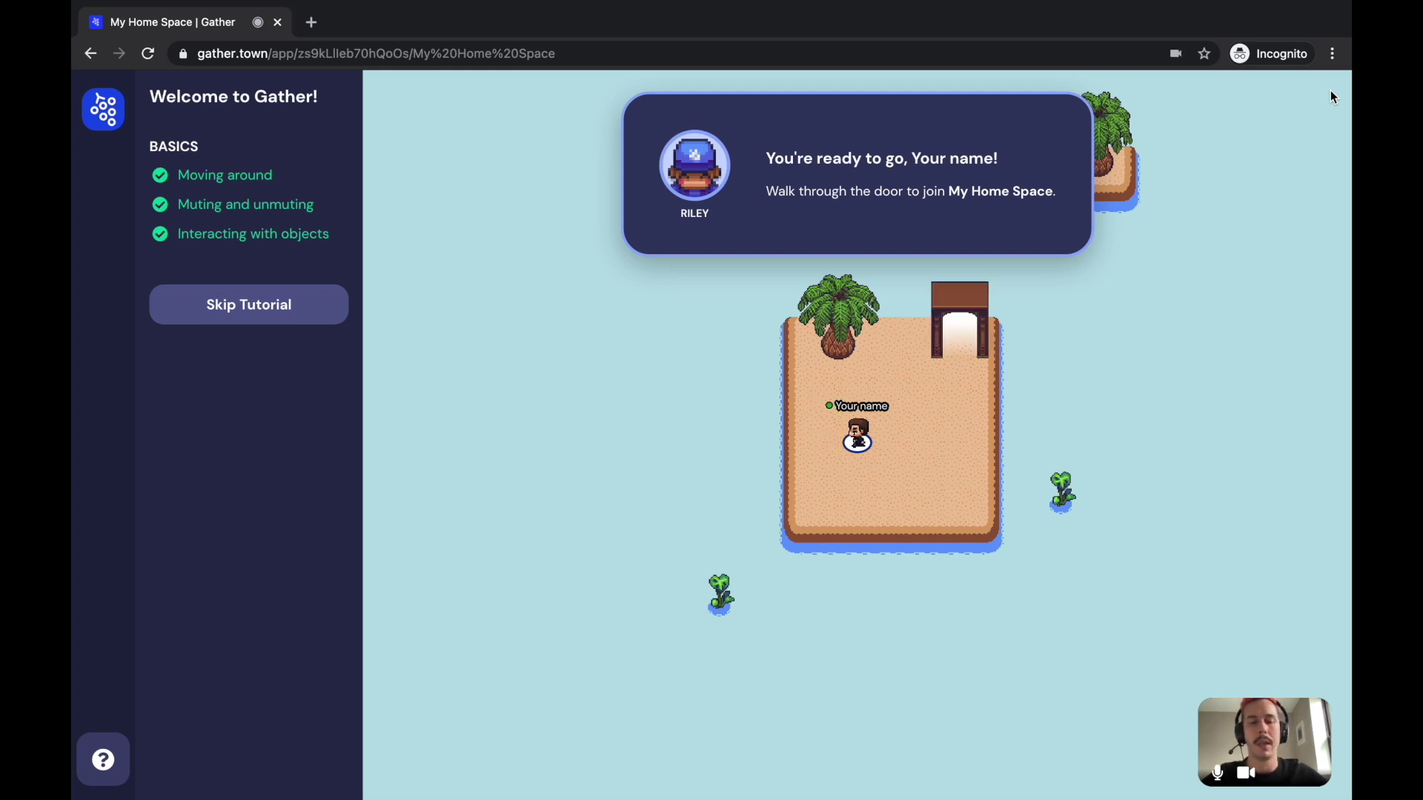
Walk through the door into My Home Space and over to the long dining table.
key(Right)
key(Right)
key(Right)
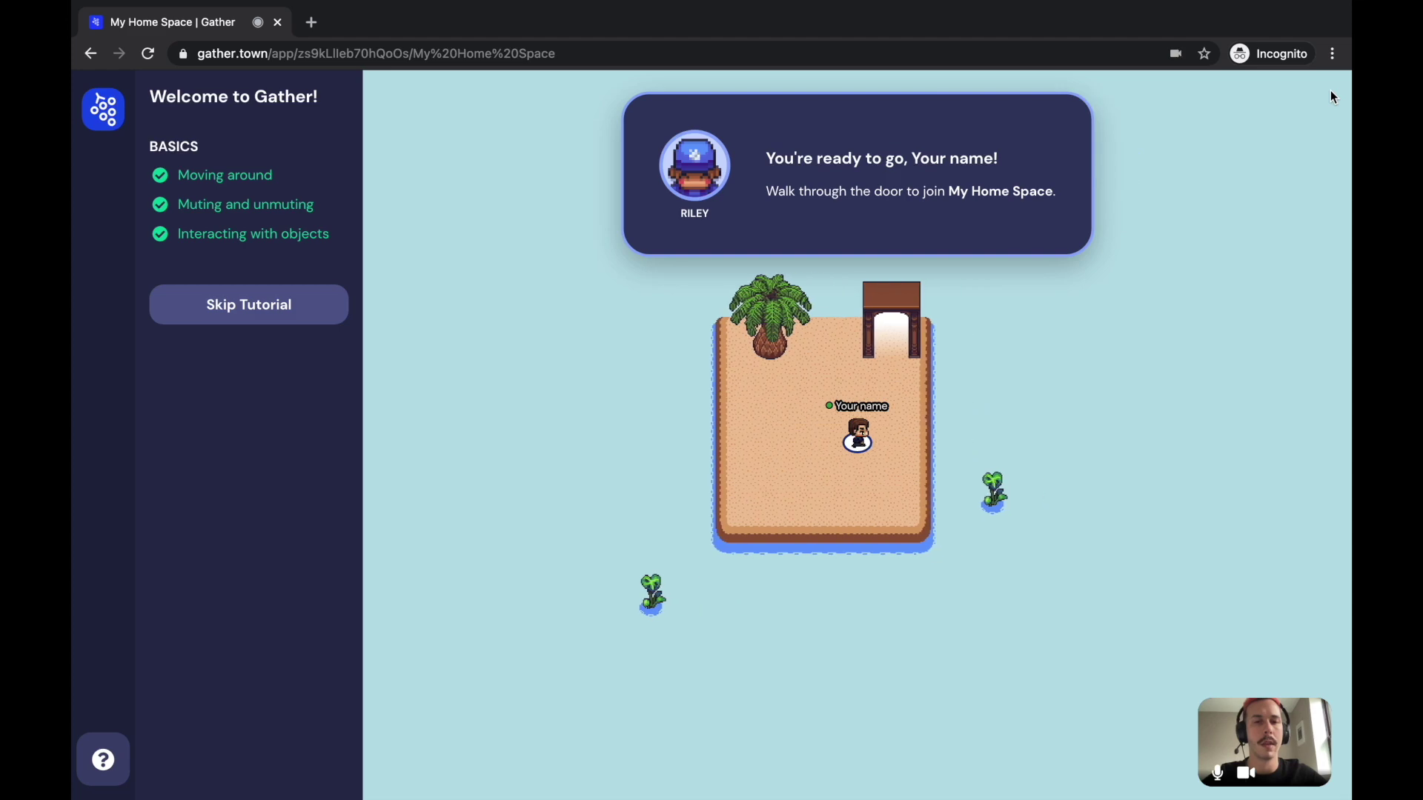
key(Up)
key(Up)
key(Up)
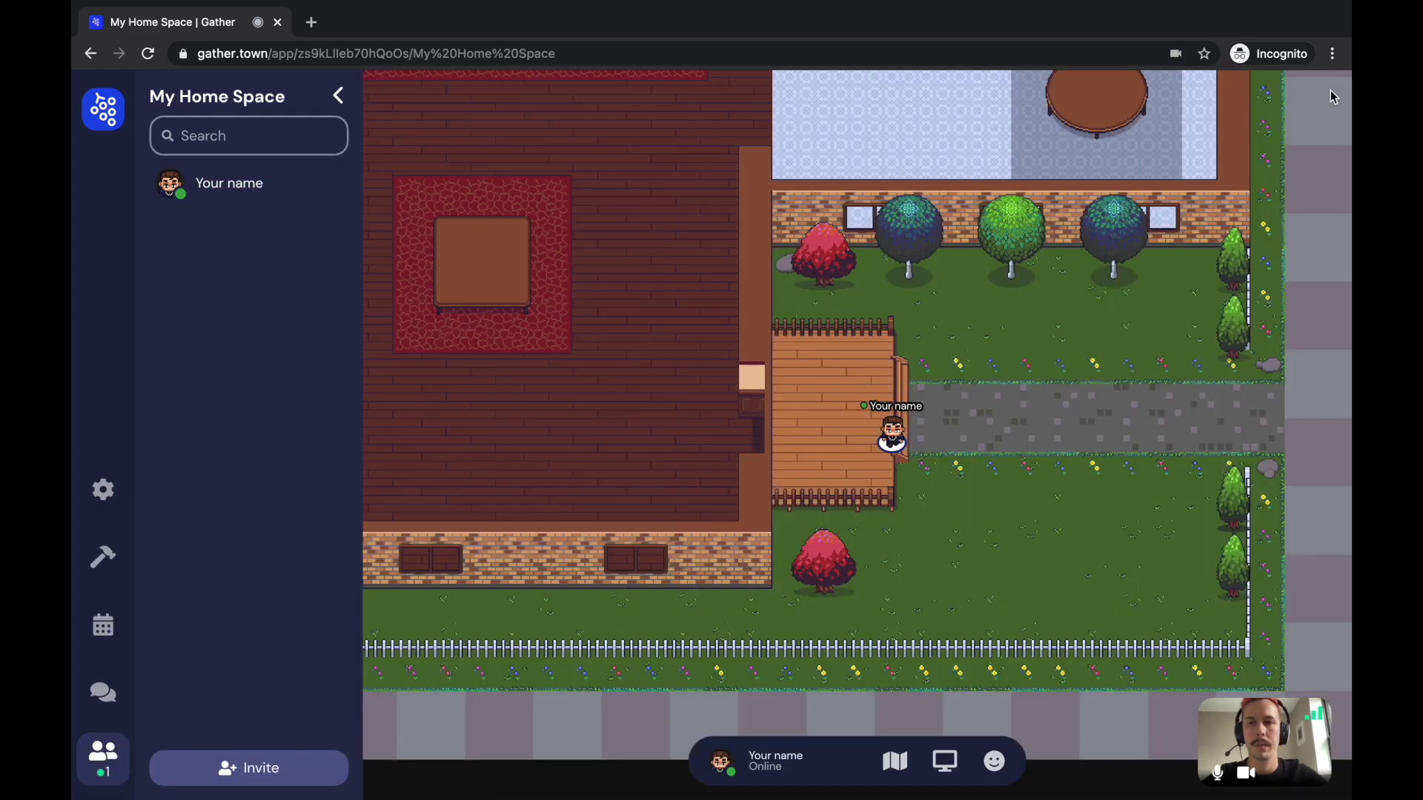
key(Left)
key(Up)
key(Up)
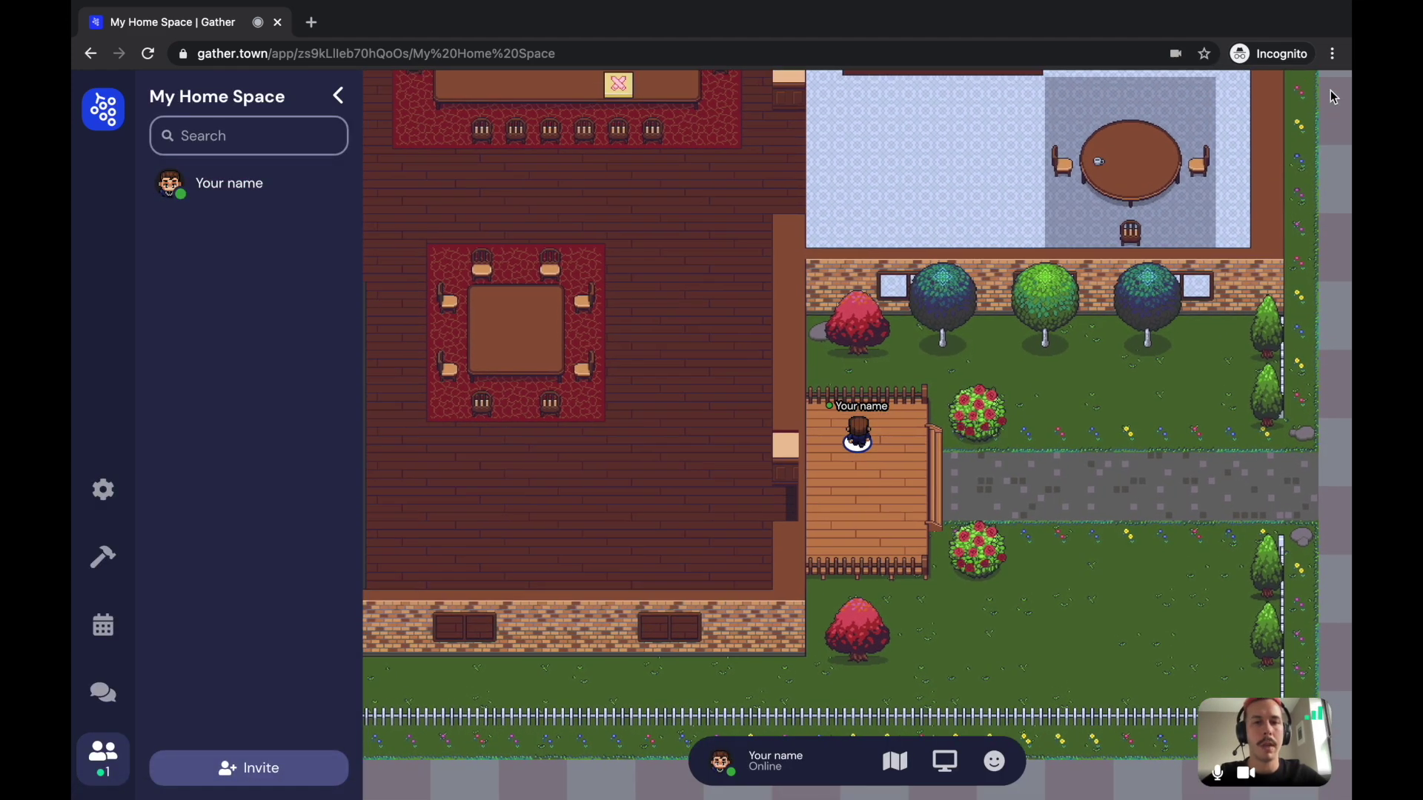
key(Down)
key(Right)
key(Right)
key(Right)
key(Down)
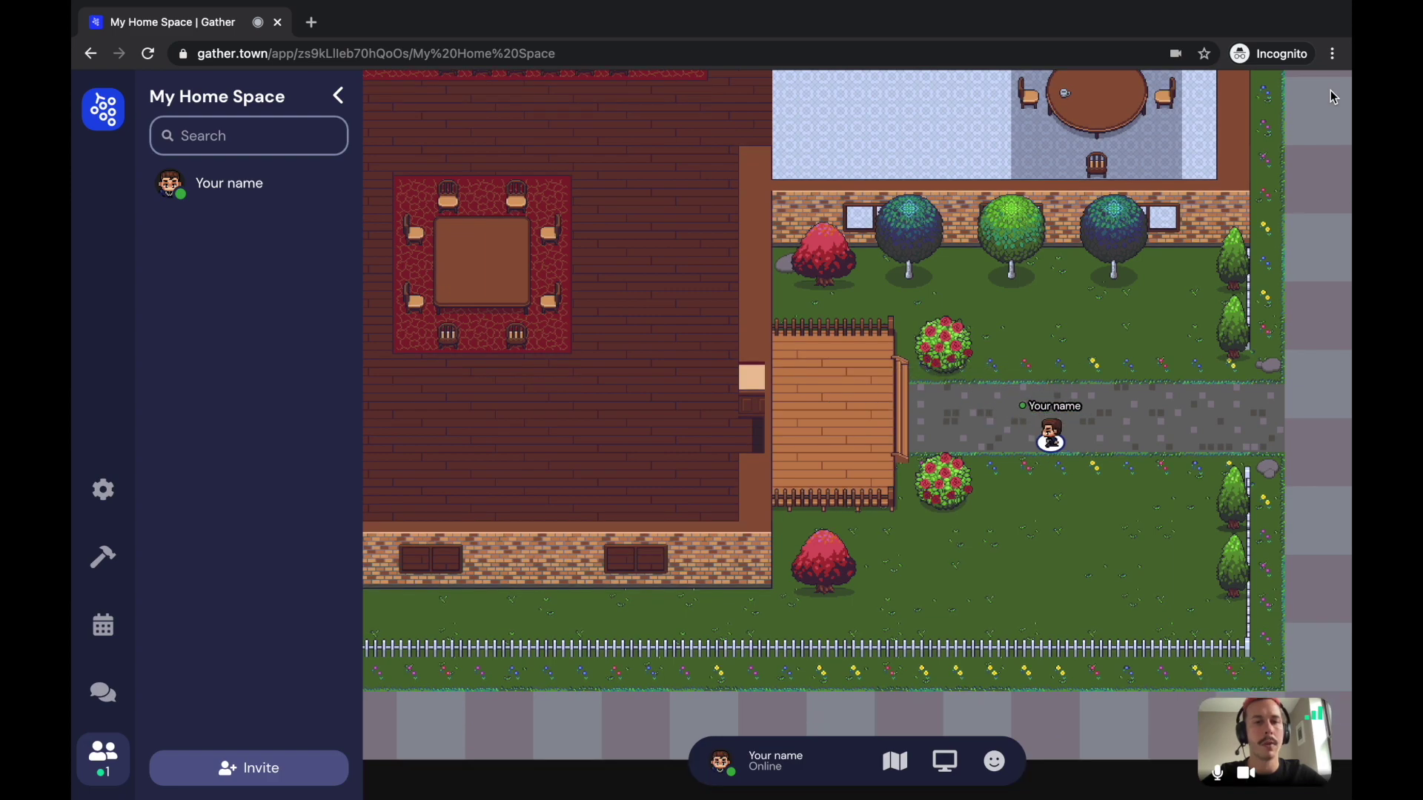
key(Left)
key(Left)
key(Left)
key(Left)
key(Left)
key(Left)
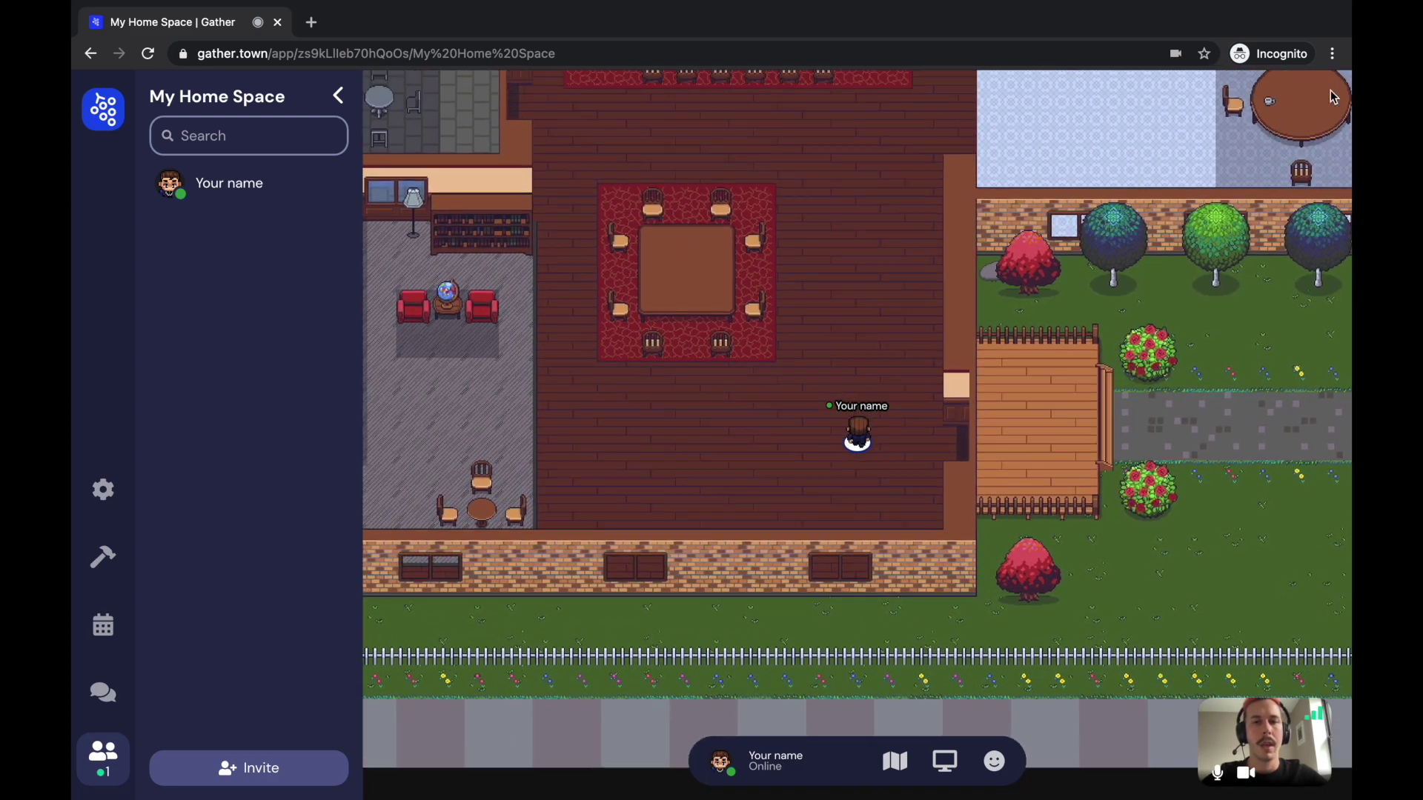
key(Up)
key(Up)
key(Up)
key(Up)
key(Up)
key(Up)
key(Left)
key(Left)
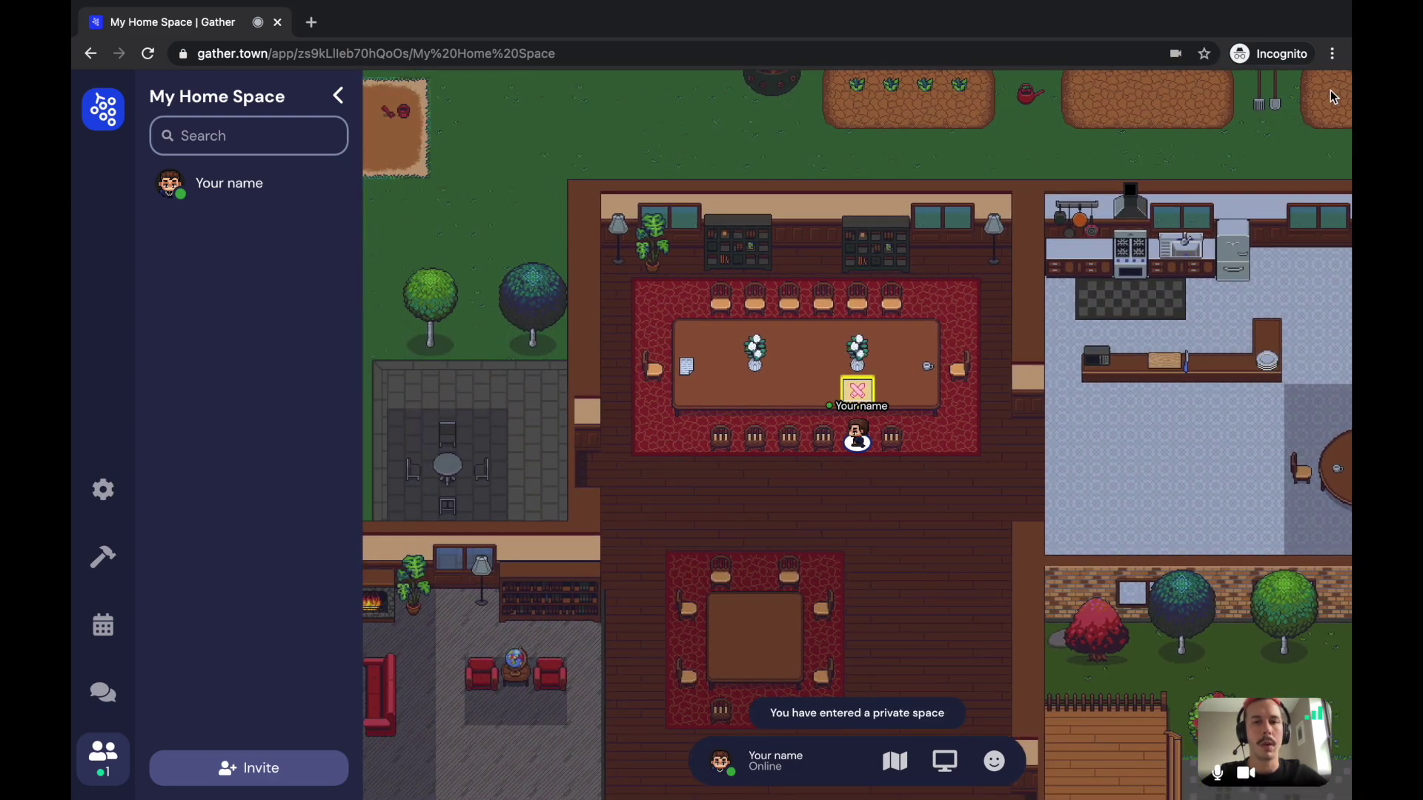
key(Left)
key(Left)
key(Left)
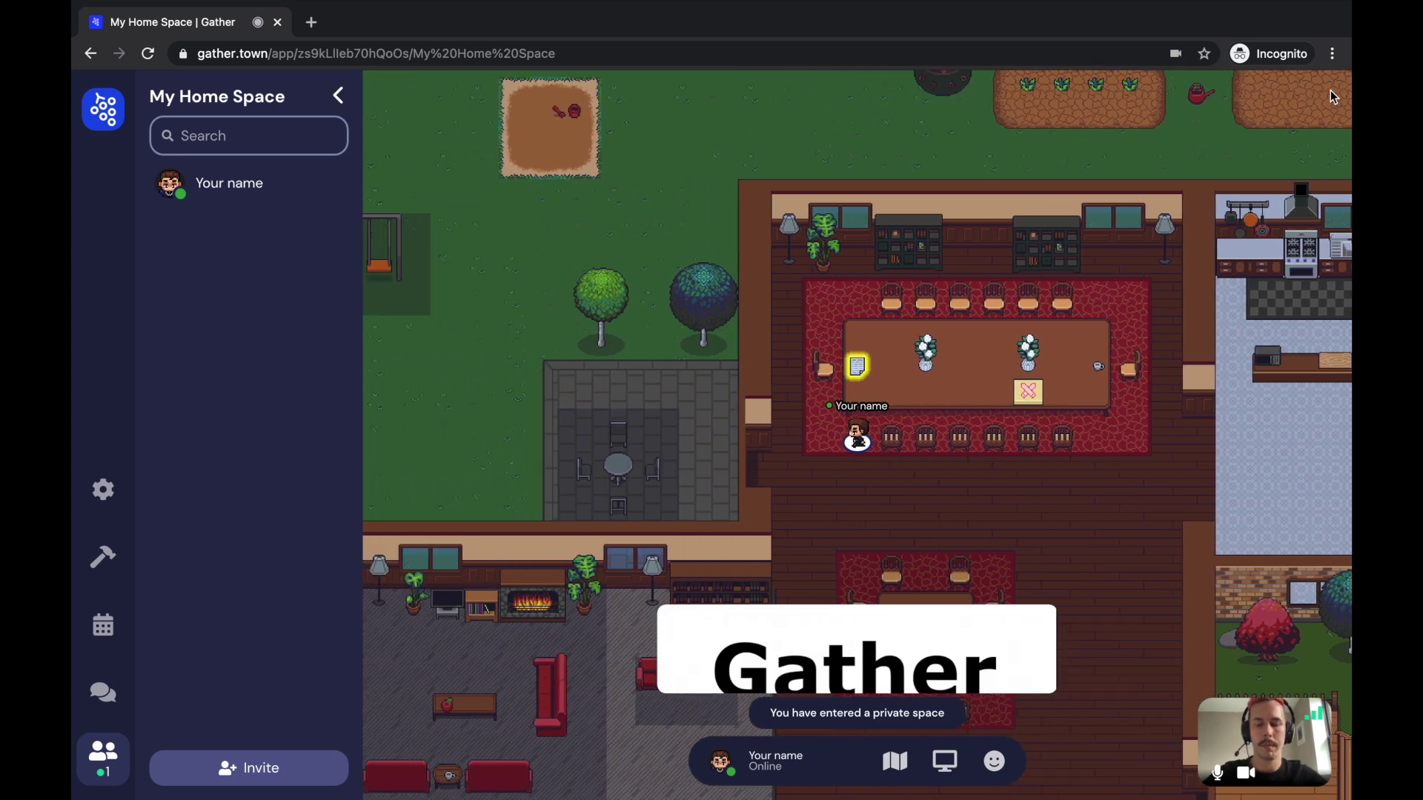
Open the Gather logo document on the table, scroll through it, and close it.
key(x)
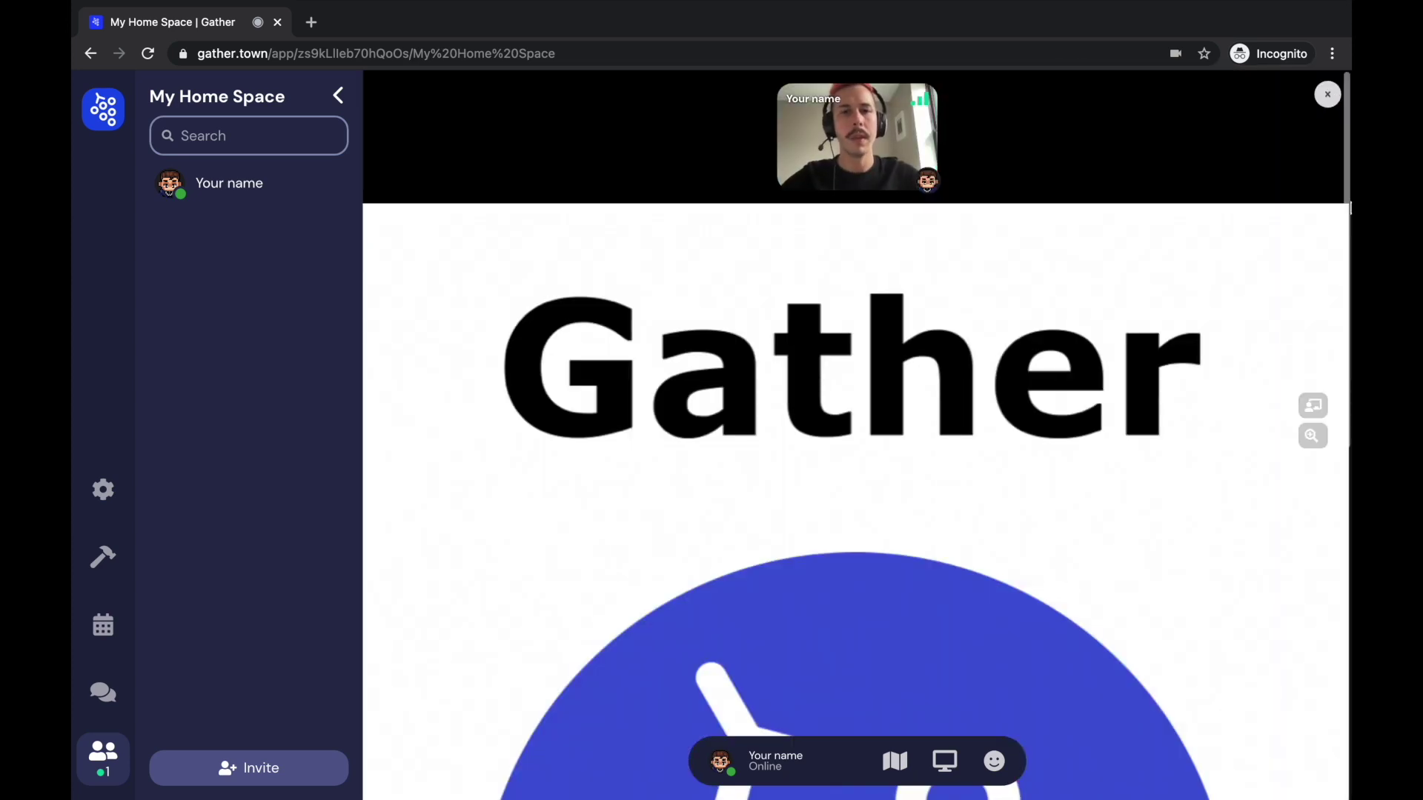
scroll(1154, 378, down, 5)
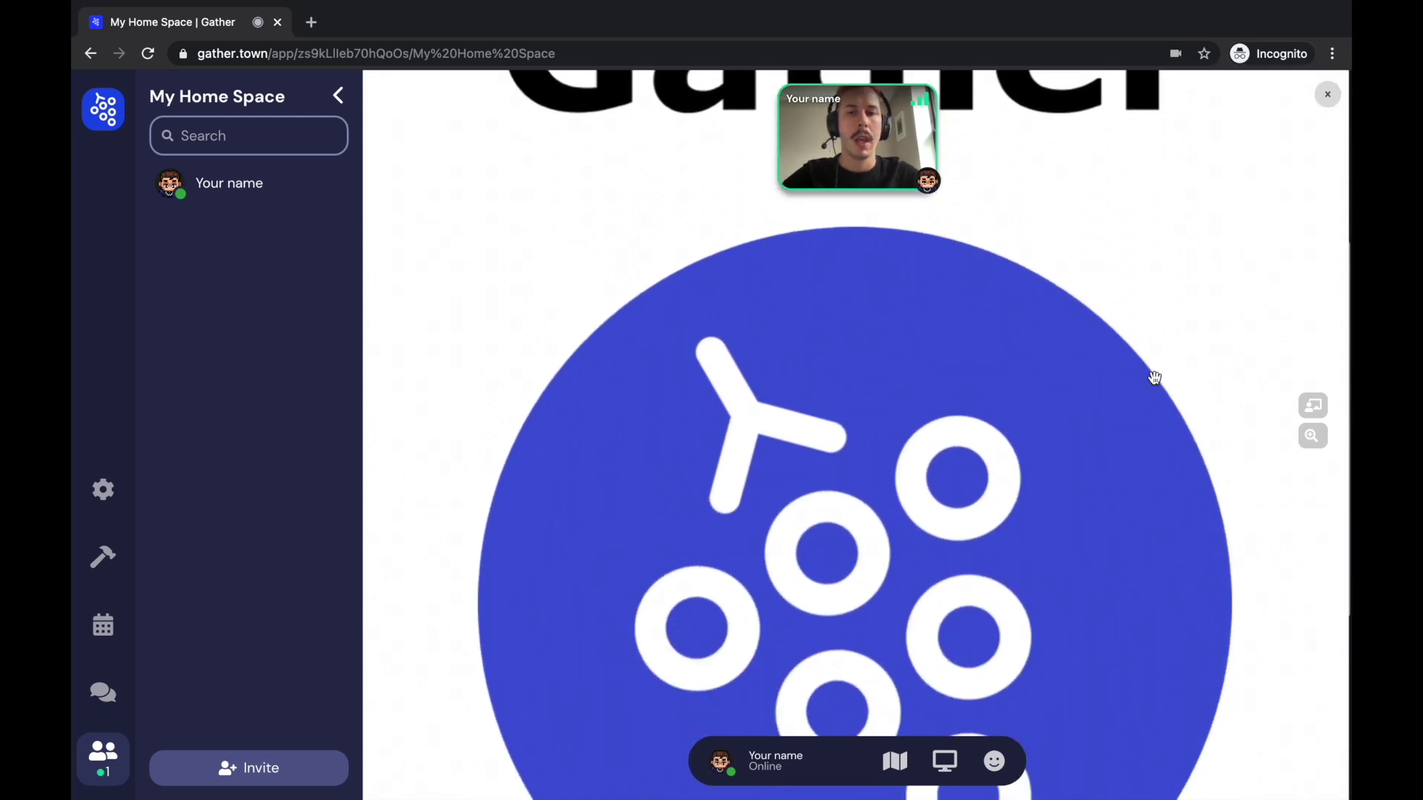
scroll(1154, 378, down, 4)
scroll(1154, 378, up, 8)
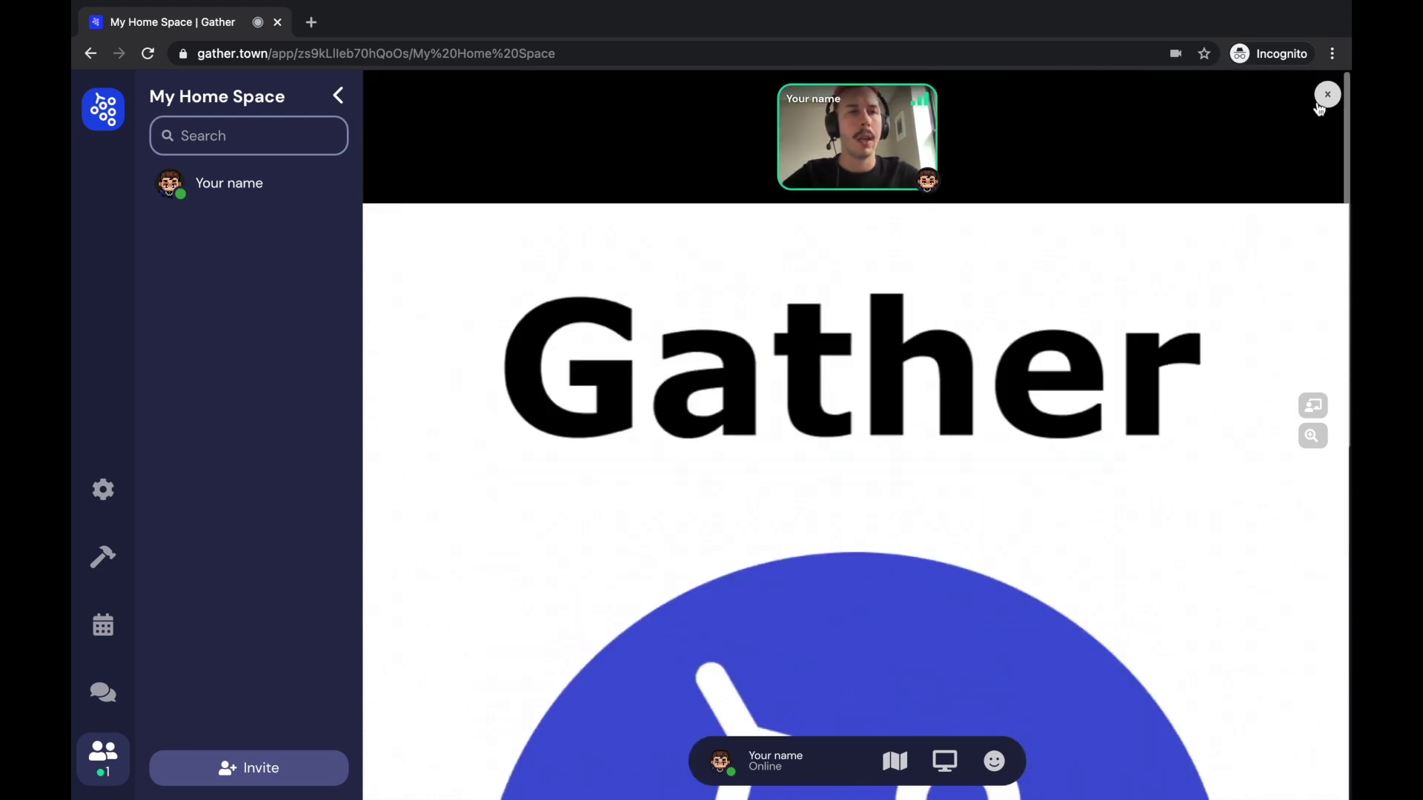
click(1326, 94)
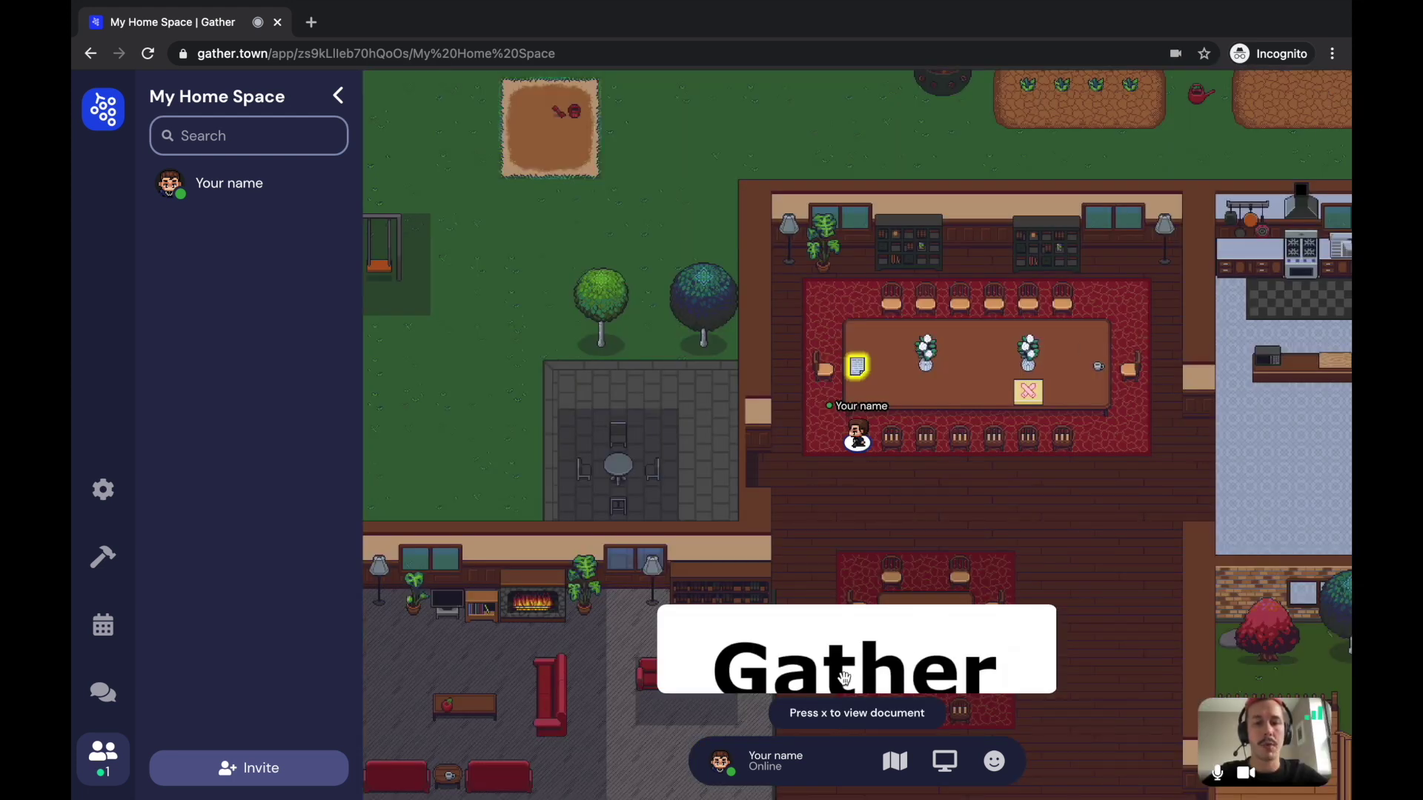
Walk along the dining table into the kitchen's private space.
scroll(844, 678, down, 3)
scroll(843, 678, up, 3)
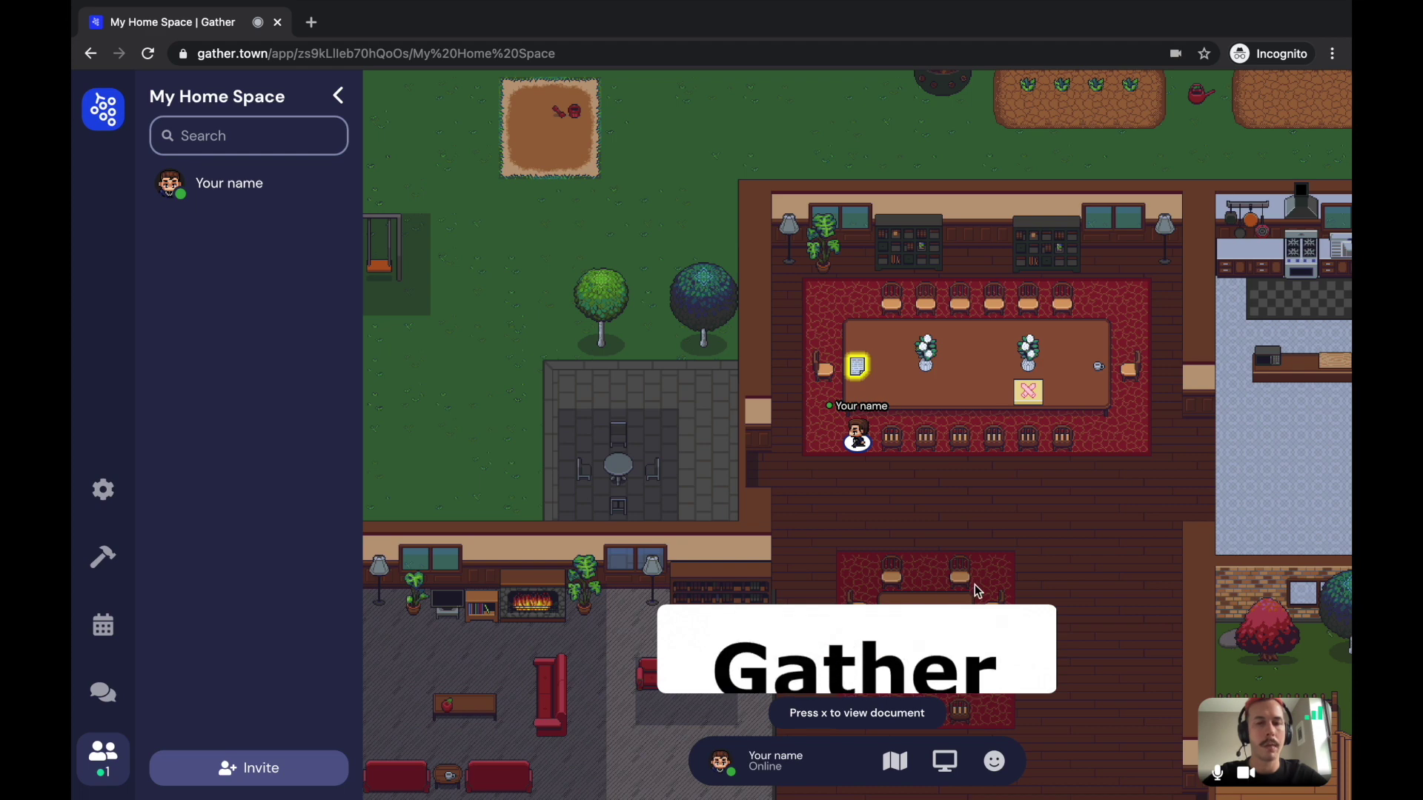
key(Right)
key(Right)
key(Right)
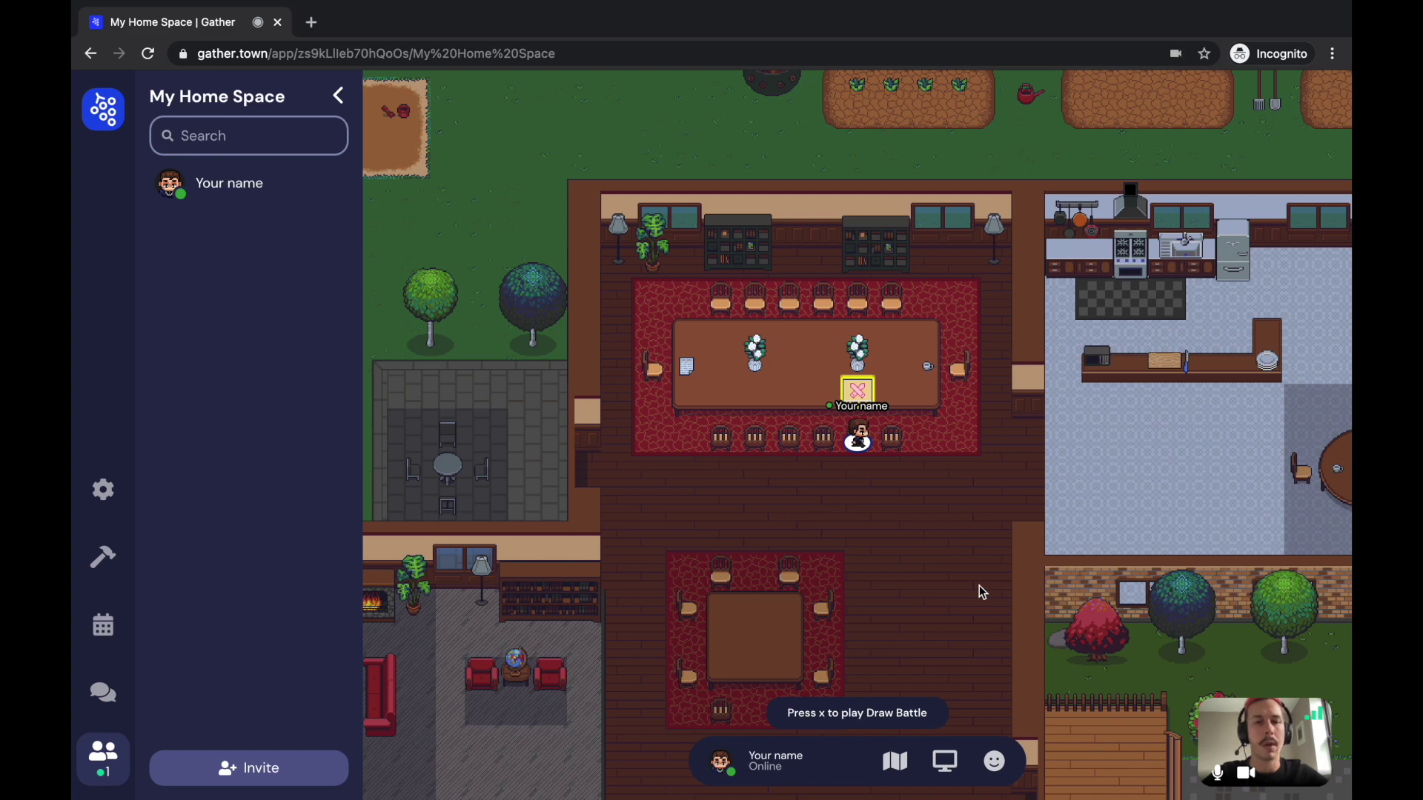
key(Right)
key(Right)
key(Right)
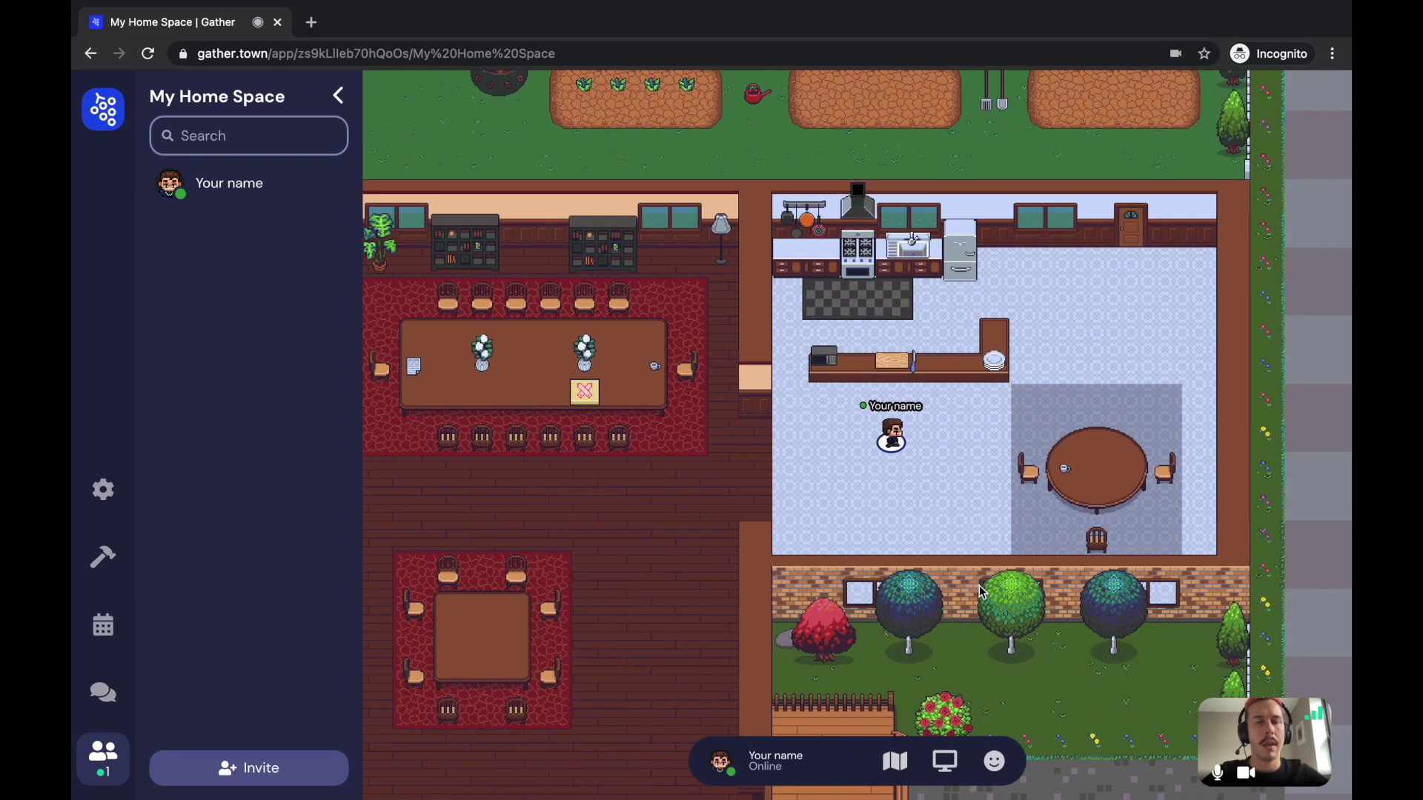
key(Right)
key(Right)
key(Right)
key(Up)
key(Up)
key(Up)
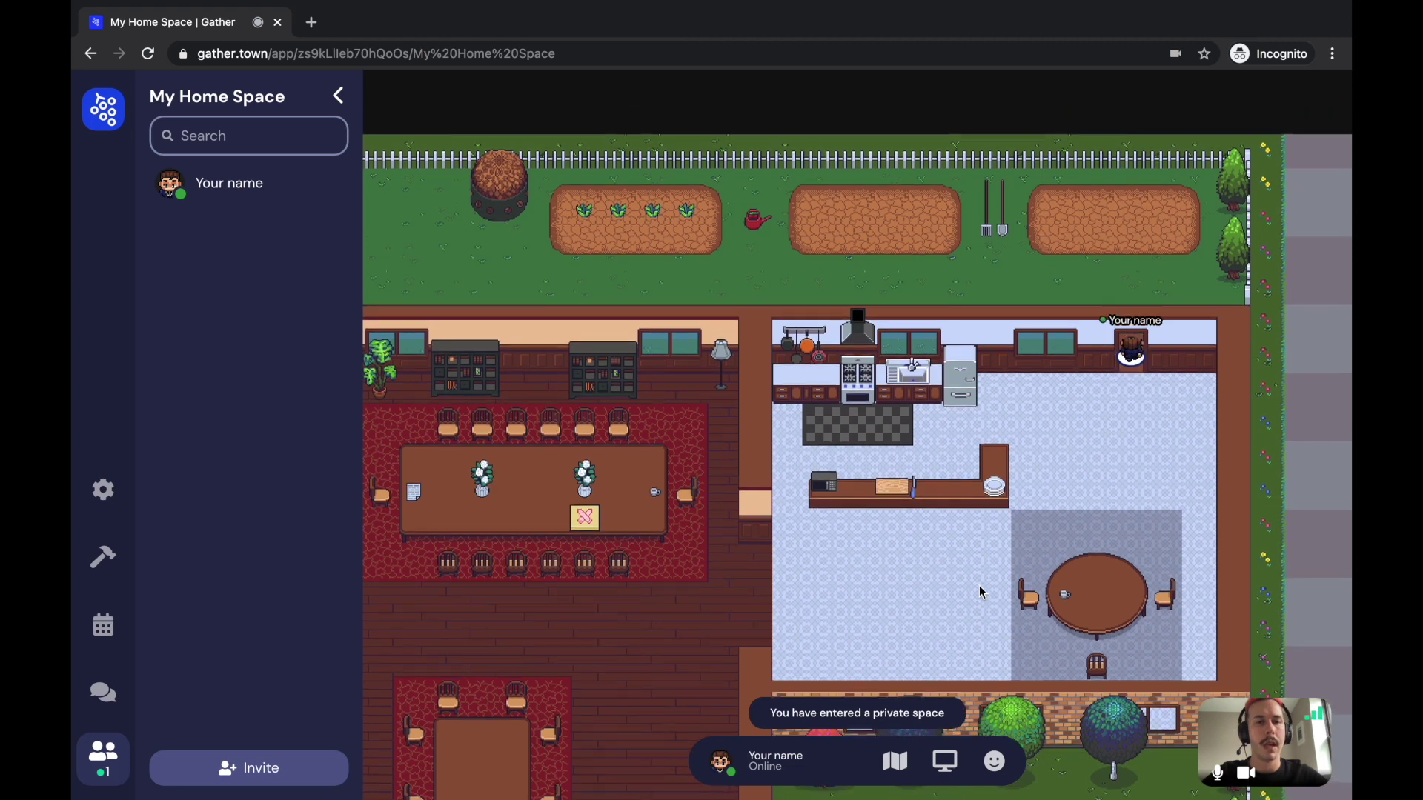
key(Up)
Walk back out of the kitchen to stand below the long dining table.
key(Down)
key(Down)
key(Down)
key(Left)
key(Left)
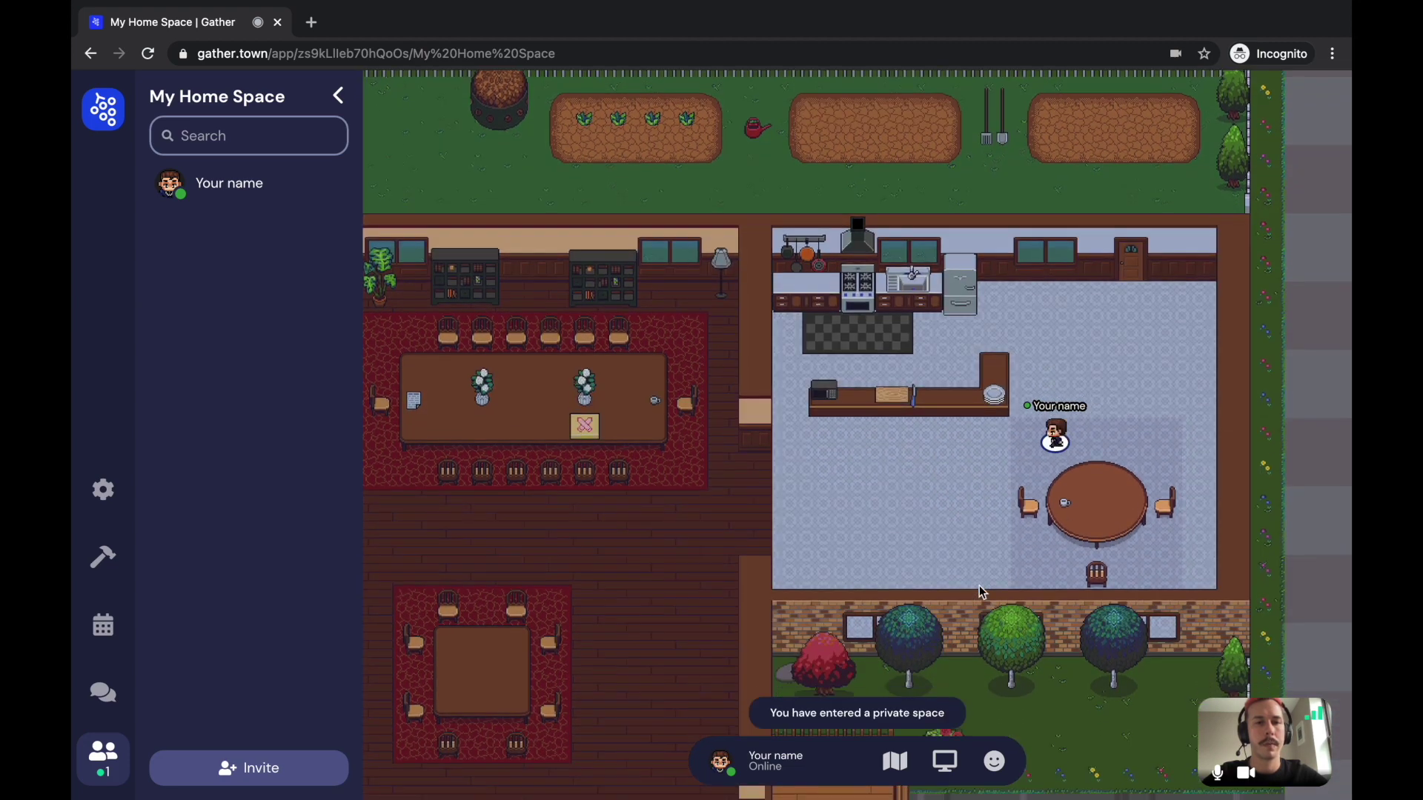
key(Left)
key(Left)
key(Left)
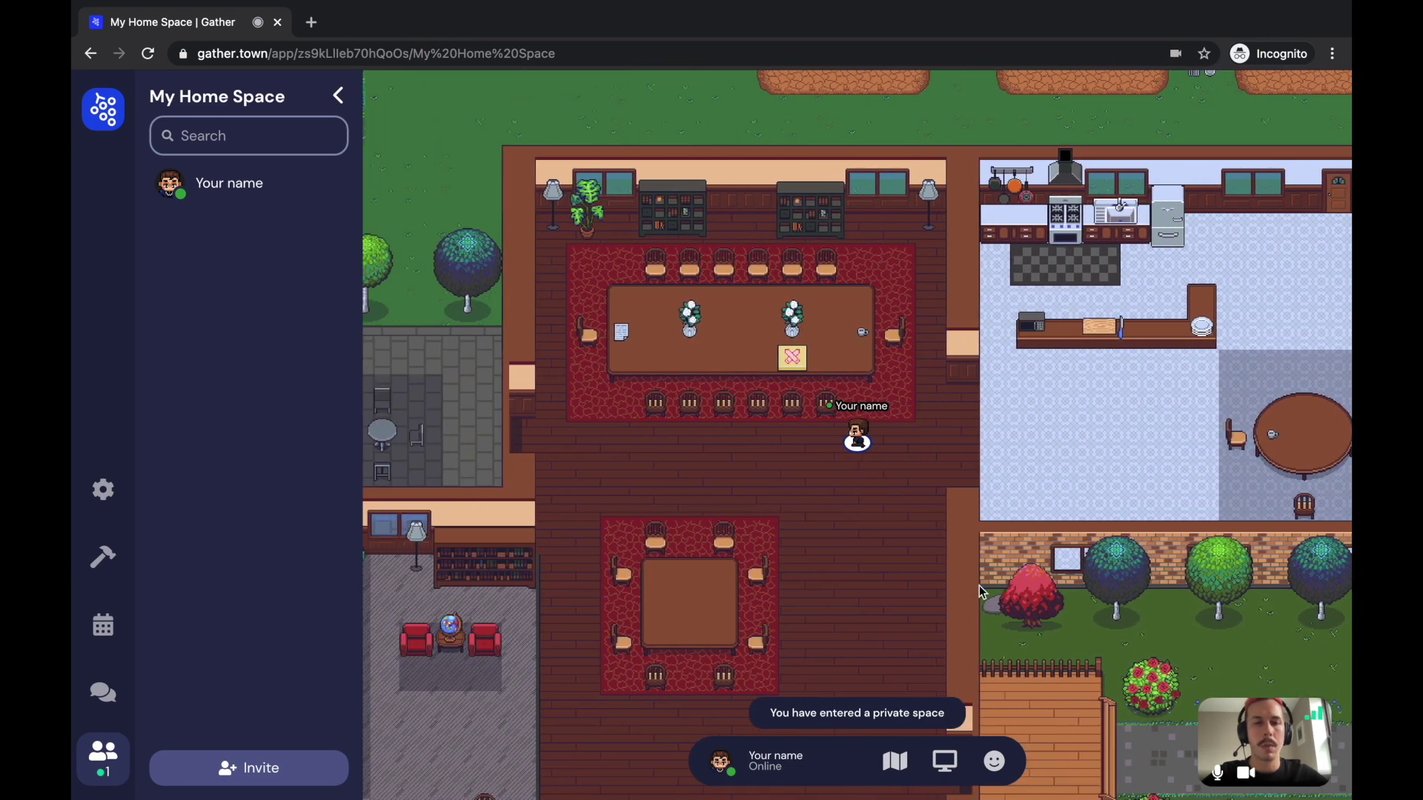
key(Left)
key(Down)
key(Down)
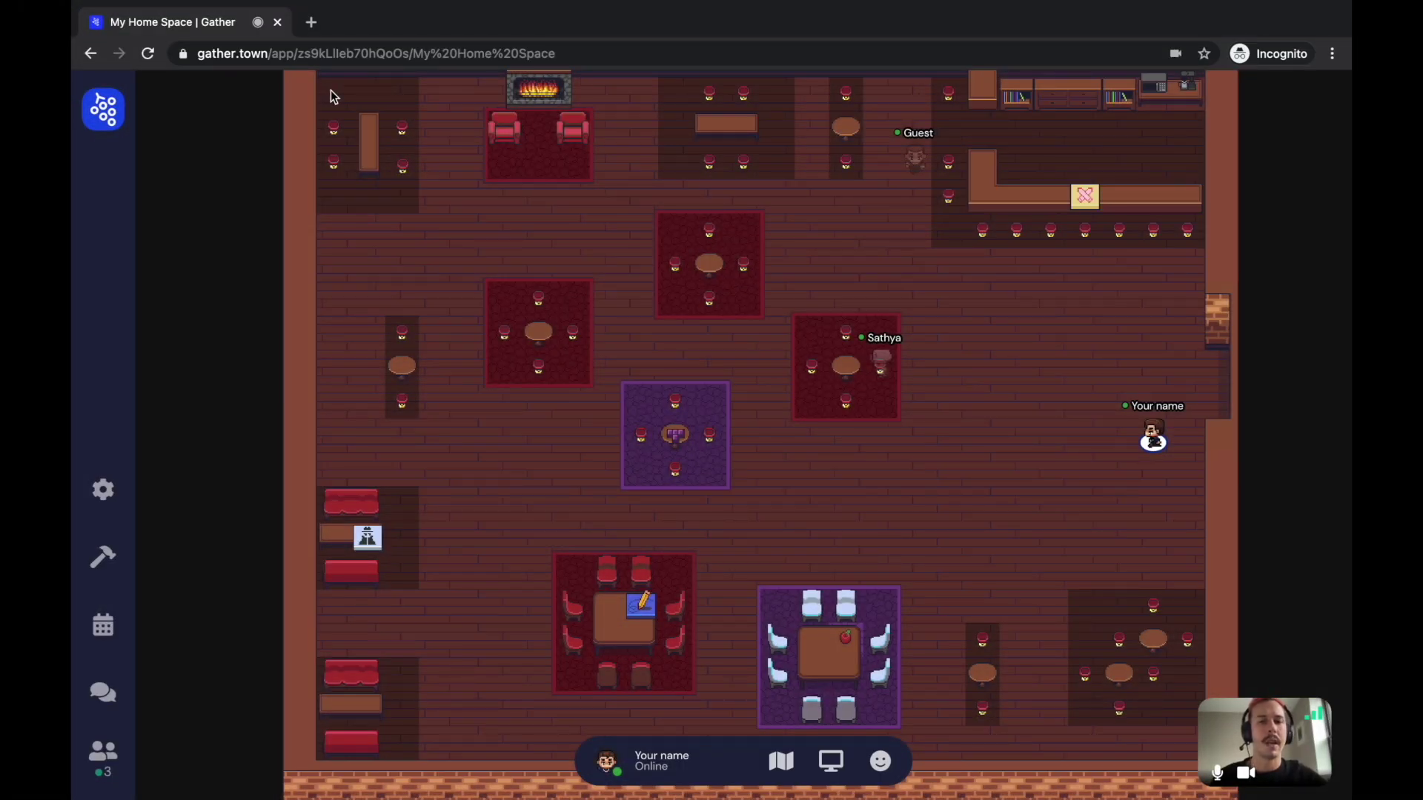
Walk left across the bar room and step around beside the purple rug.
key(Left)
key(Left)
key(Up)
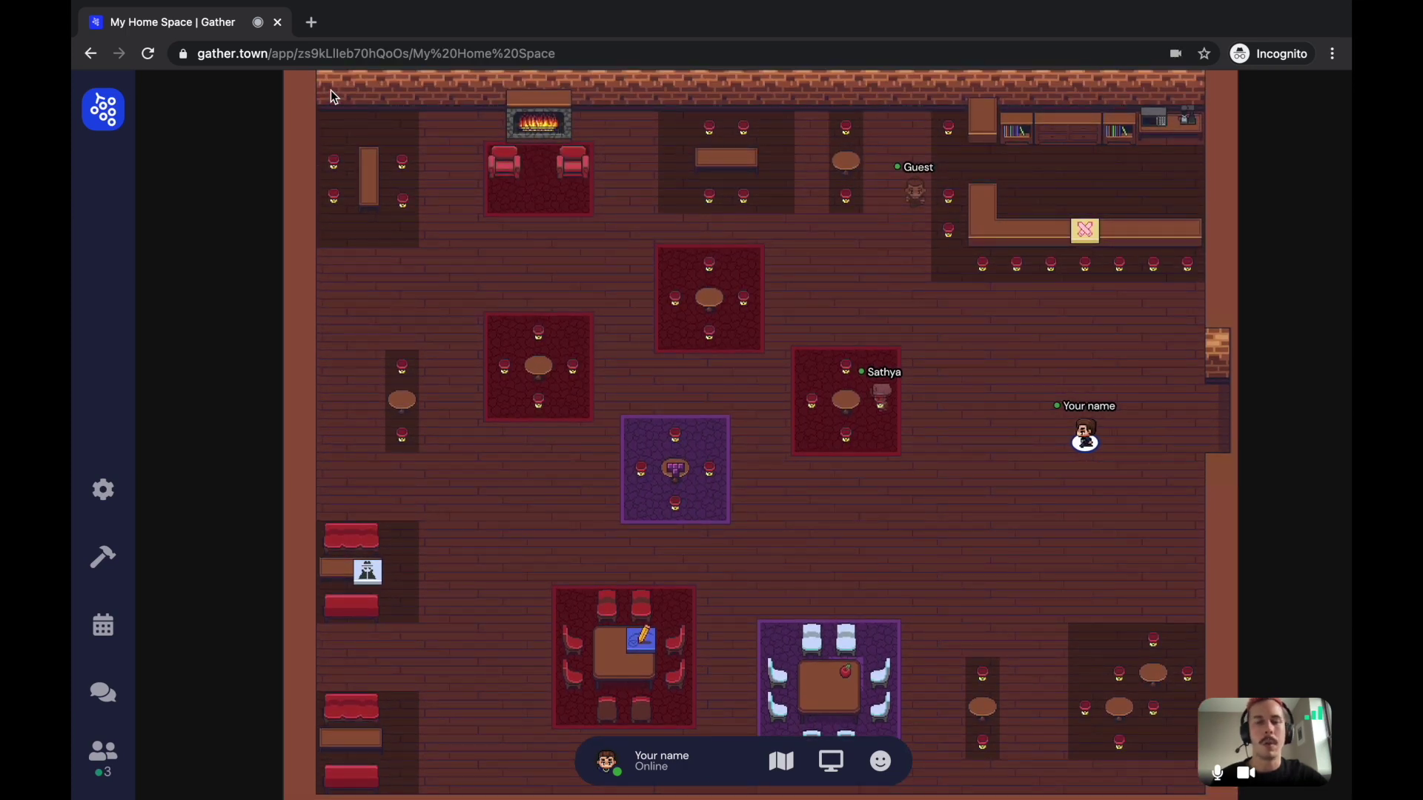
key(Down)
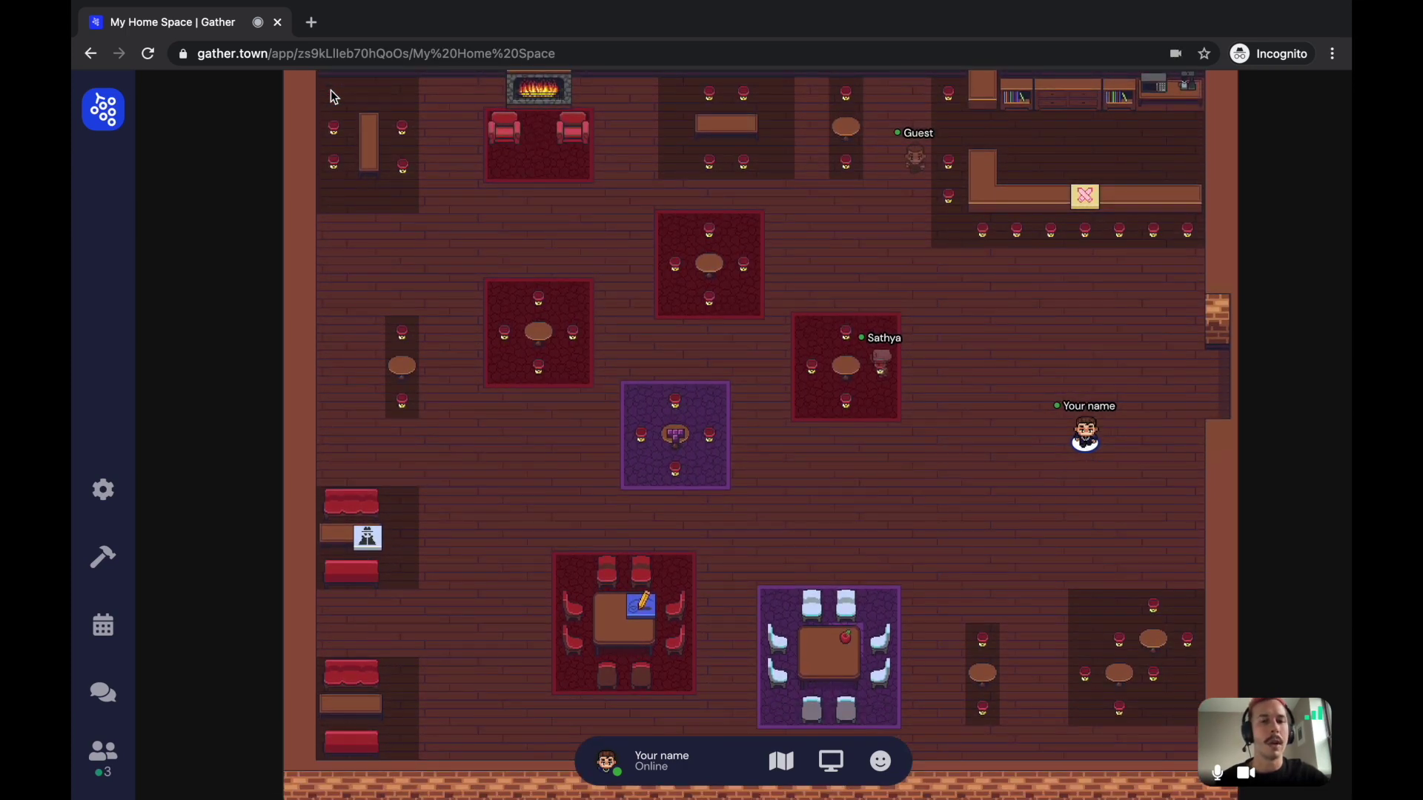
key(Left)
key(Left)
key(Left)
key(Left)
key(Left)
key(Left)
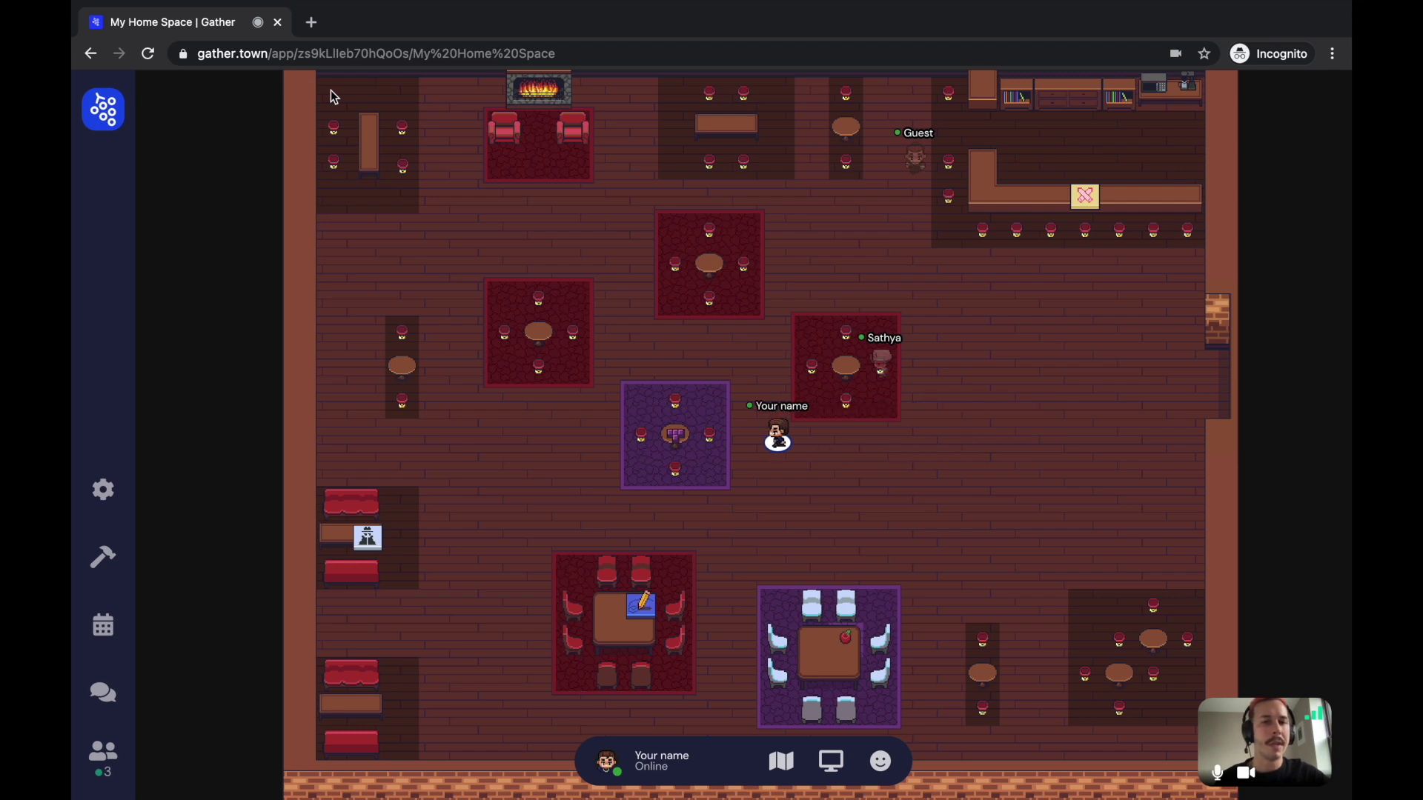
key(Right)
key(Right)
key(Right)
key(Up)
key(Down)
key(Left)
key(Left)
key(Left)
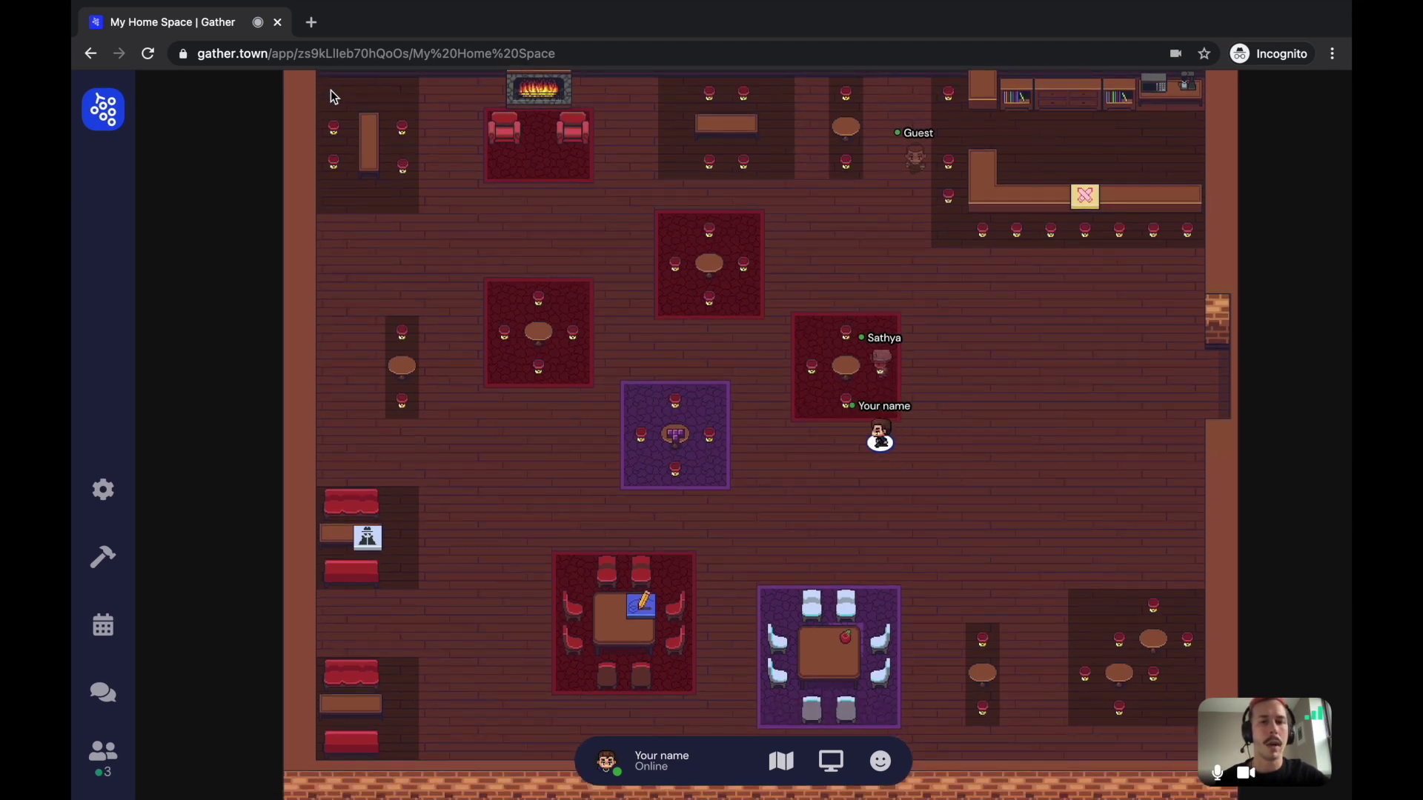
key(Up)
key(Up)
Walk right and stop just below the occupied red-rug table.
key(Down)
key(Down)
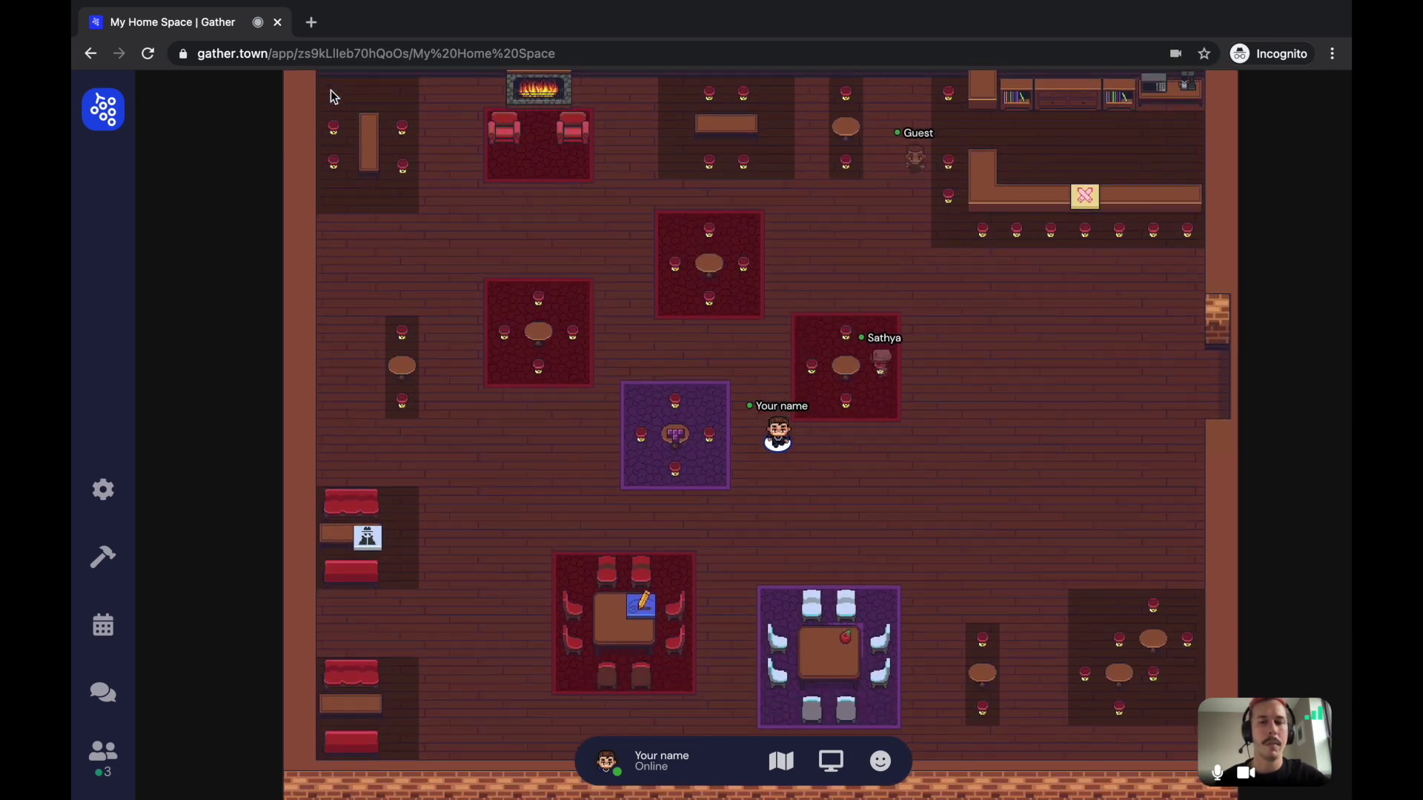
key(Right)
key(Right)
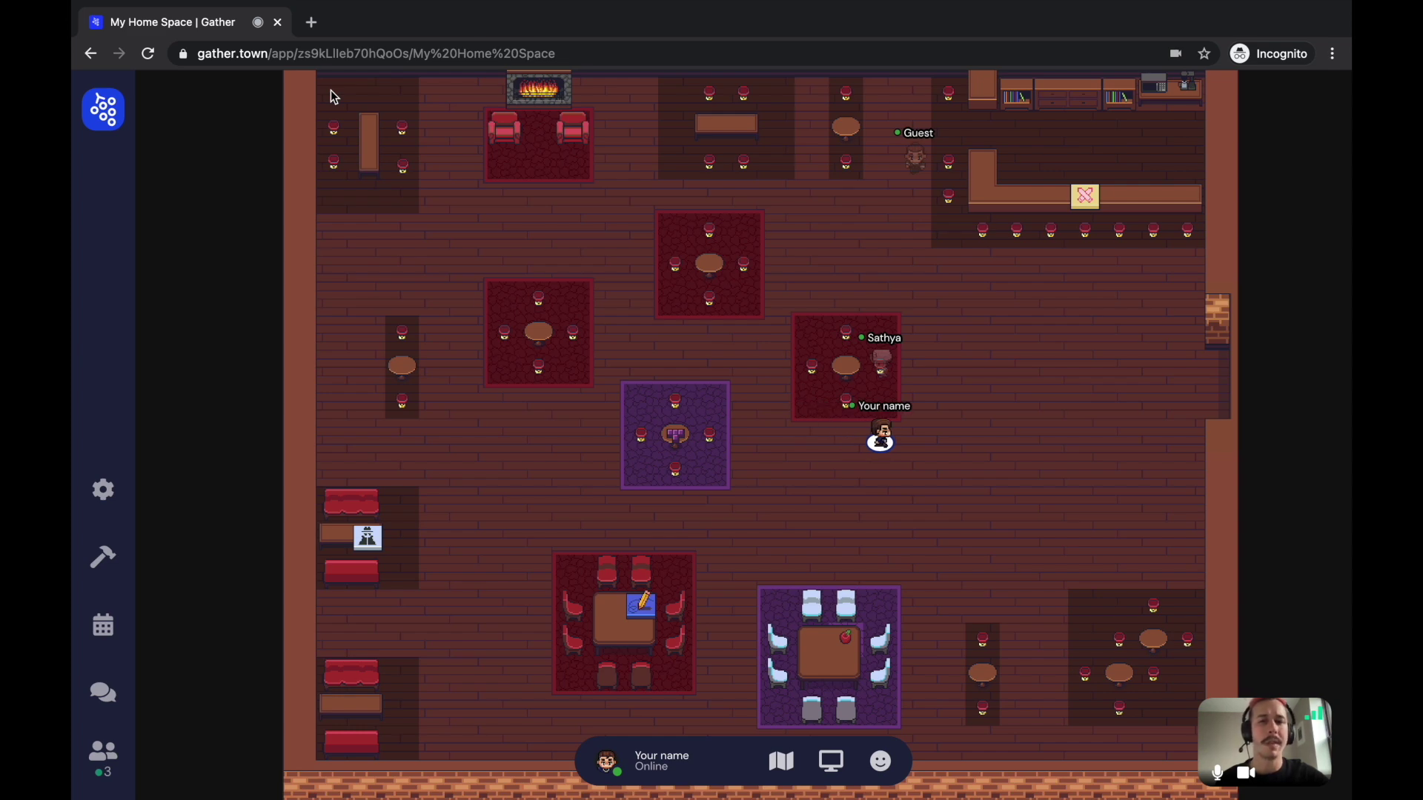
key(Right)
key(Up)
key(Down)
key(Left)
key(Left)
Enter the seated participant's table space for video chat, leave it, and approach the Guest.
key(Up)
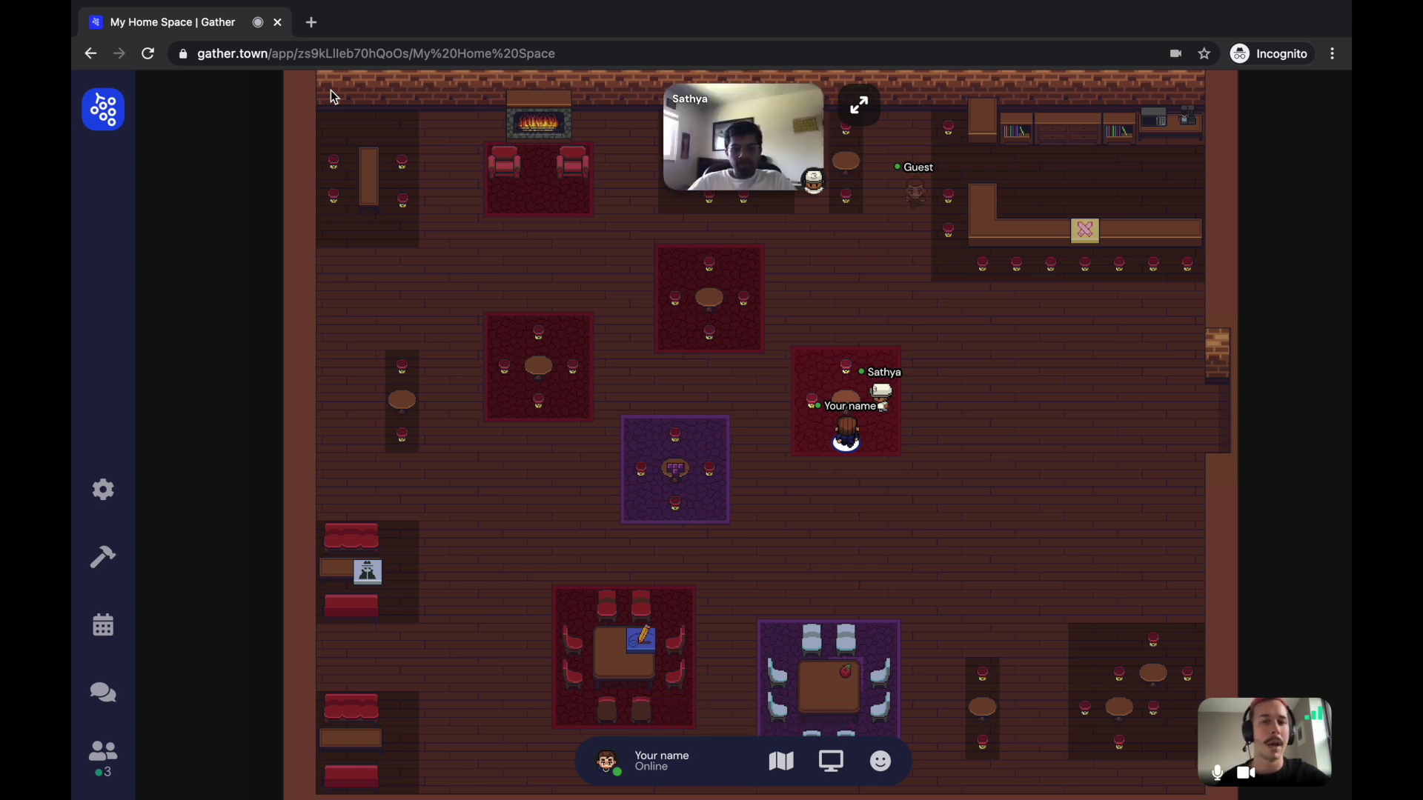
key(Down)
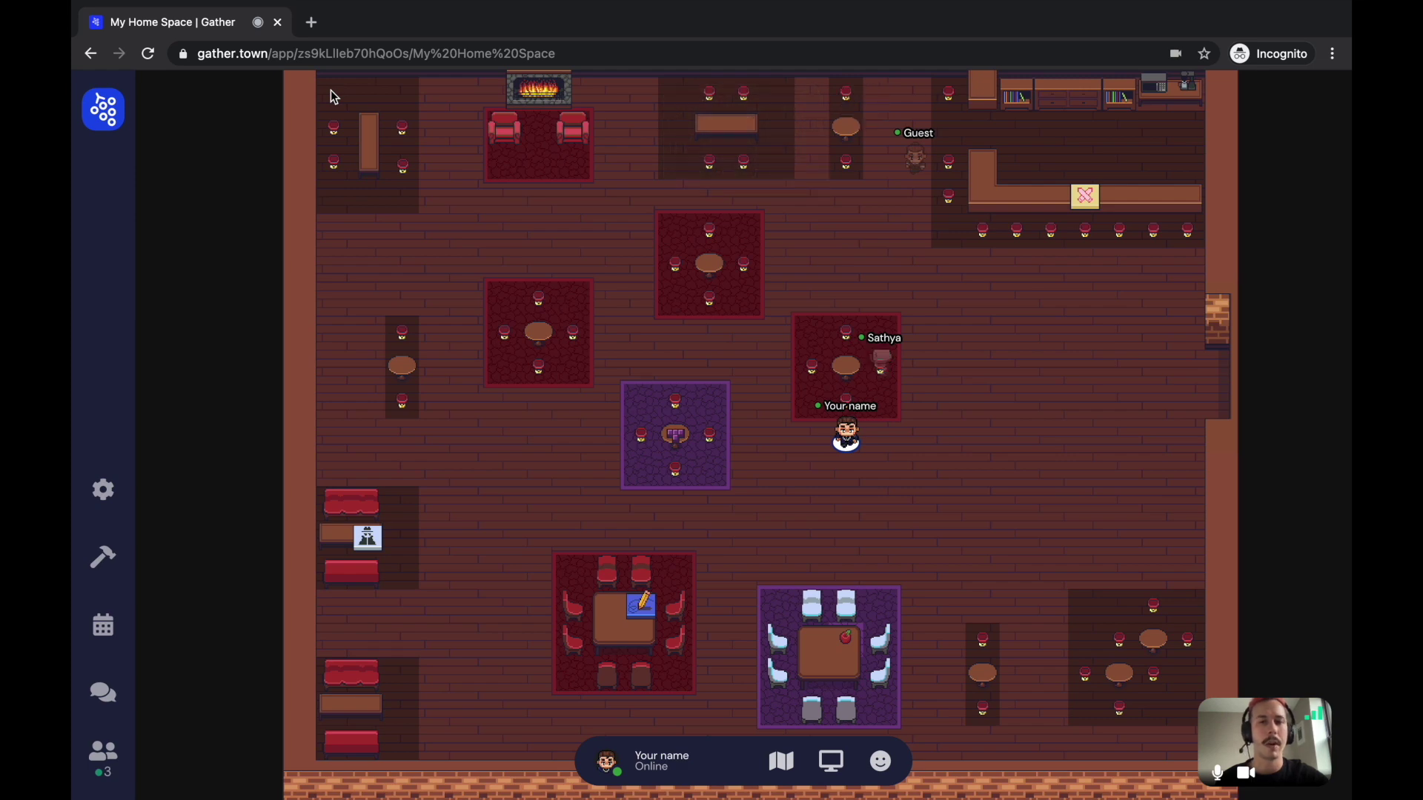
key(Right)
key(Right)
key(Right)
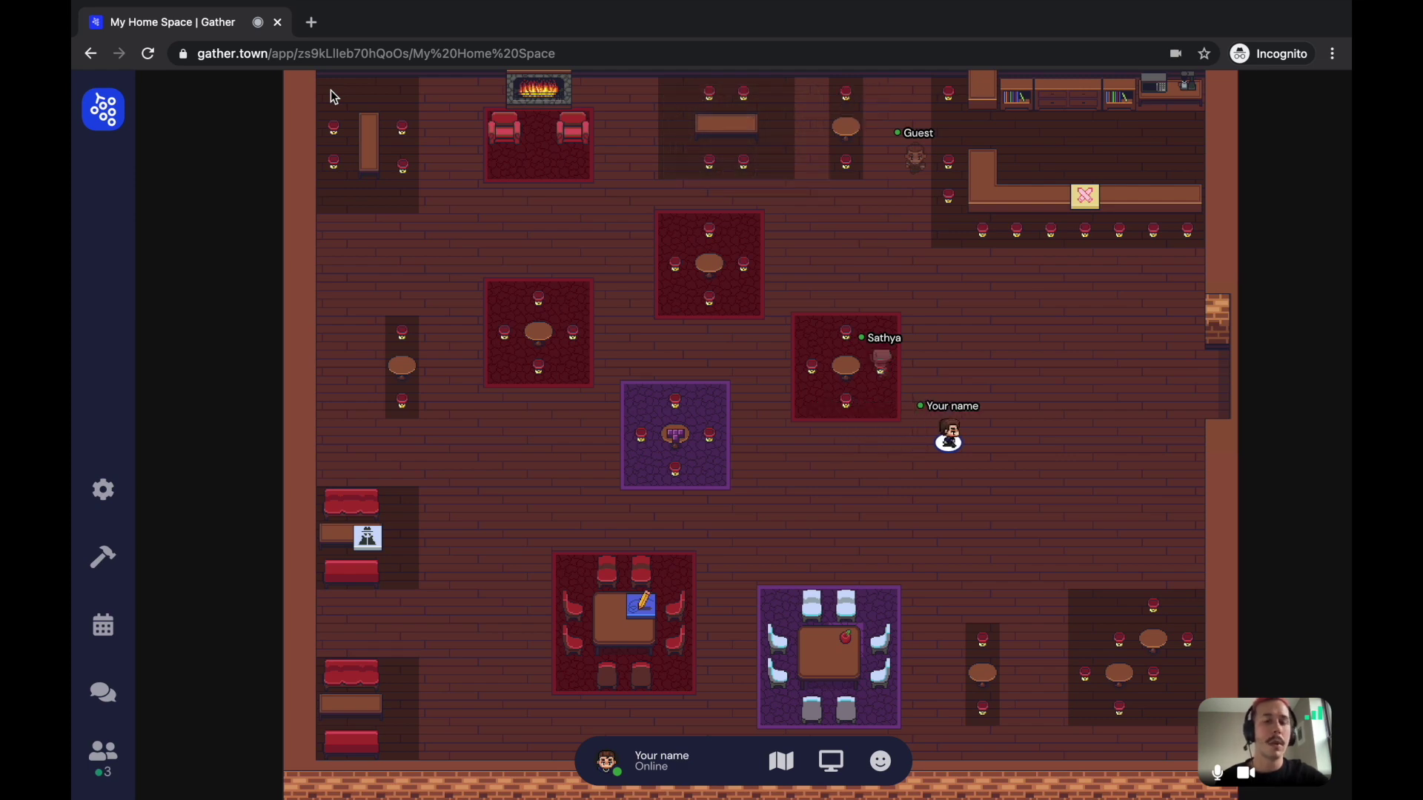
key(Up)
key(Up)
key(Up)
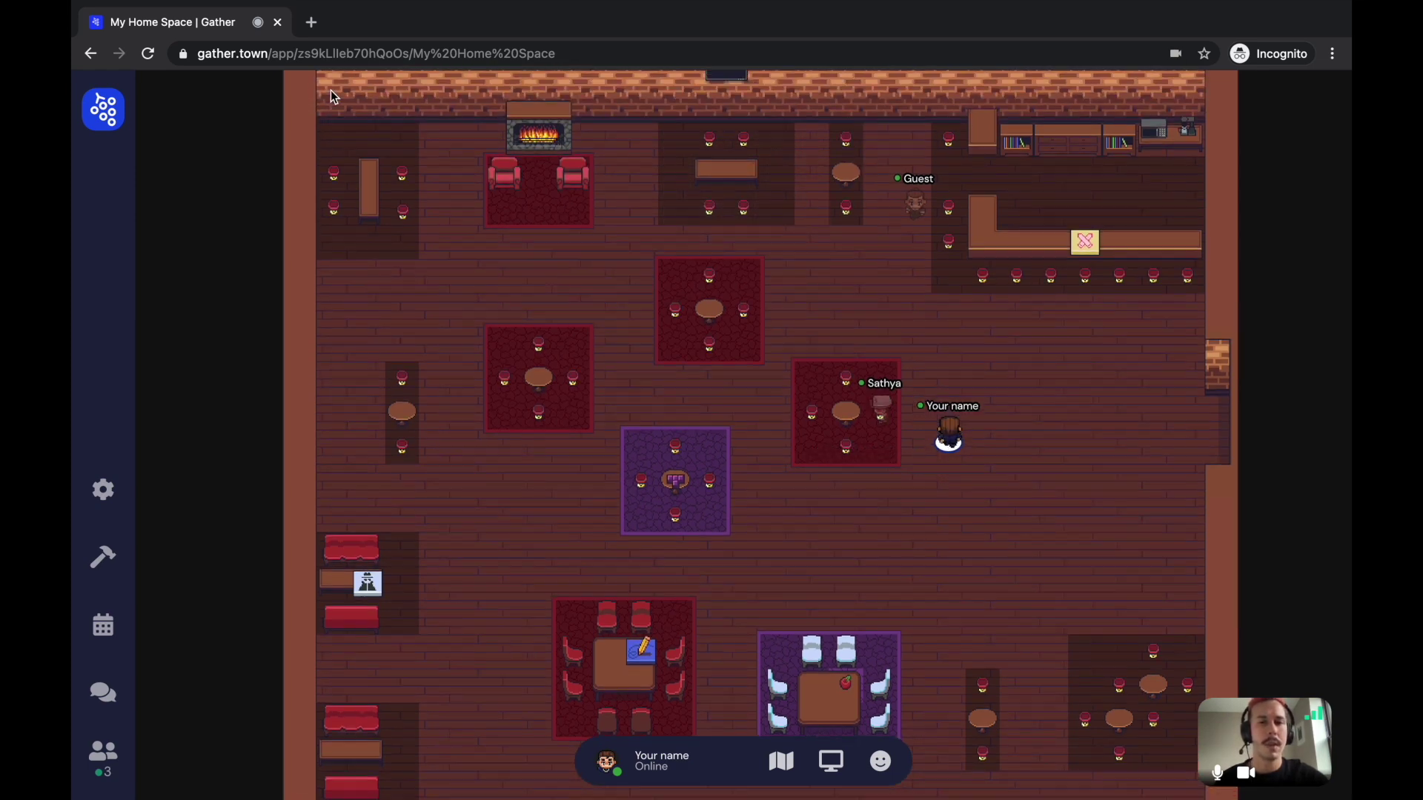
key(Left)
key(Left)
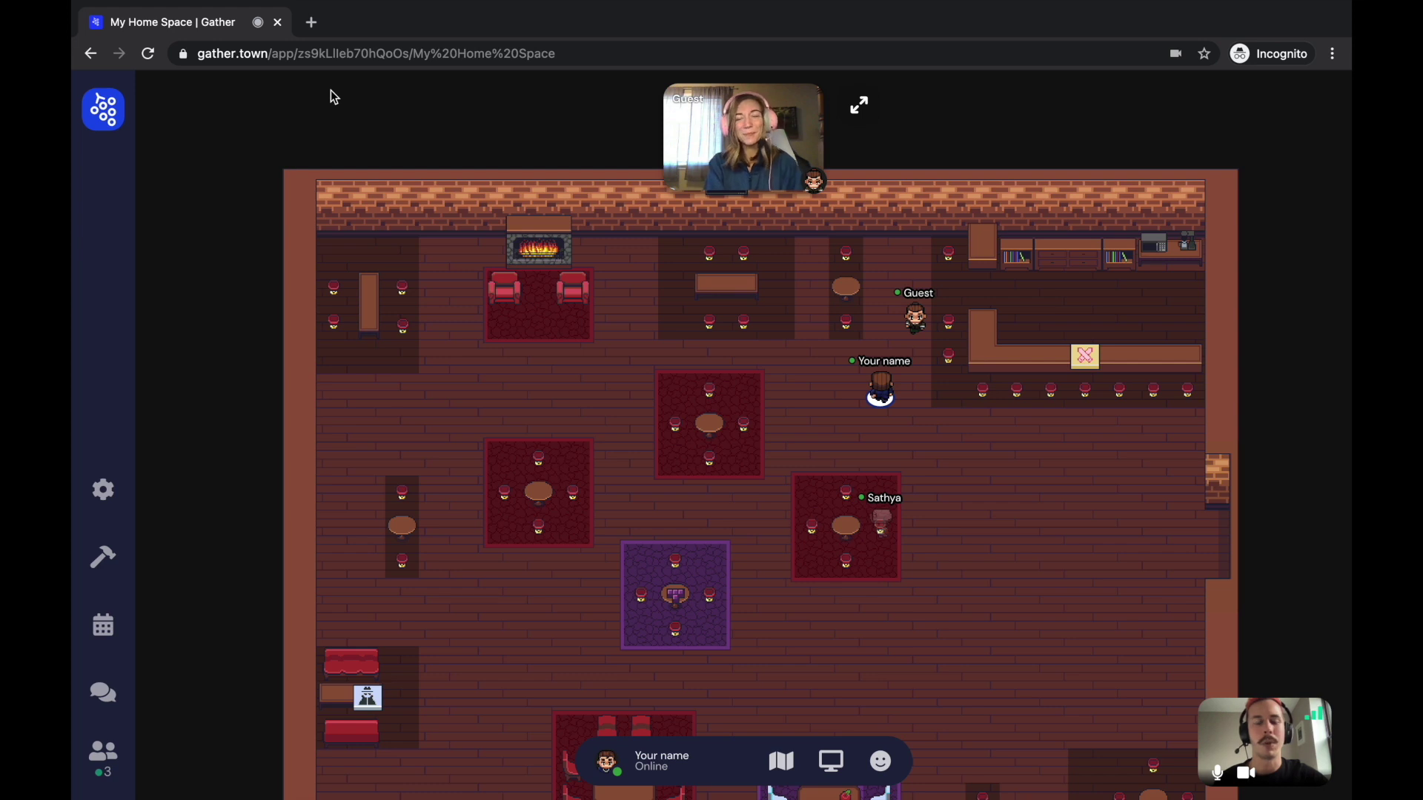
Move beside the Guest, walk away to end the chat, and take the portal to the rooftop.
key(Up)
key(Left)
key(Left)
key(Left)
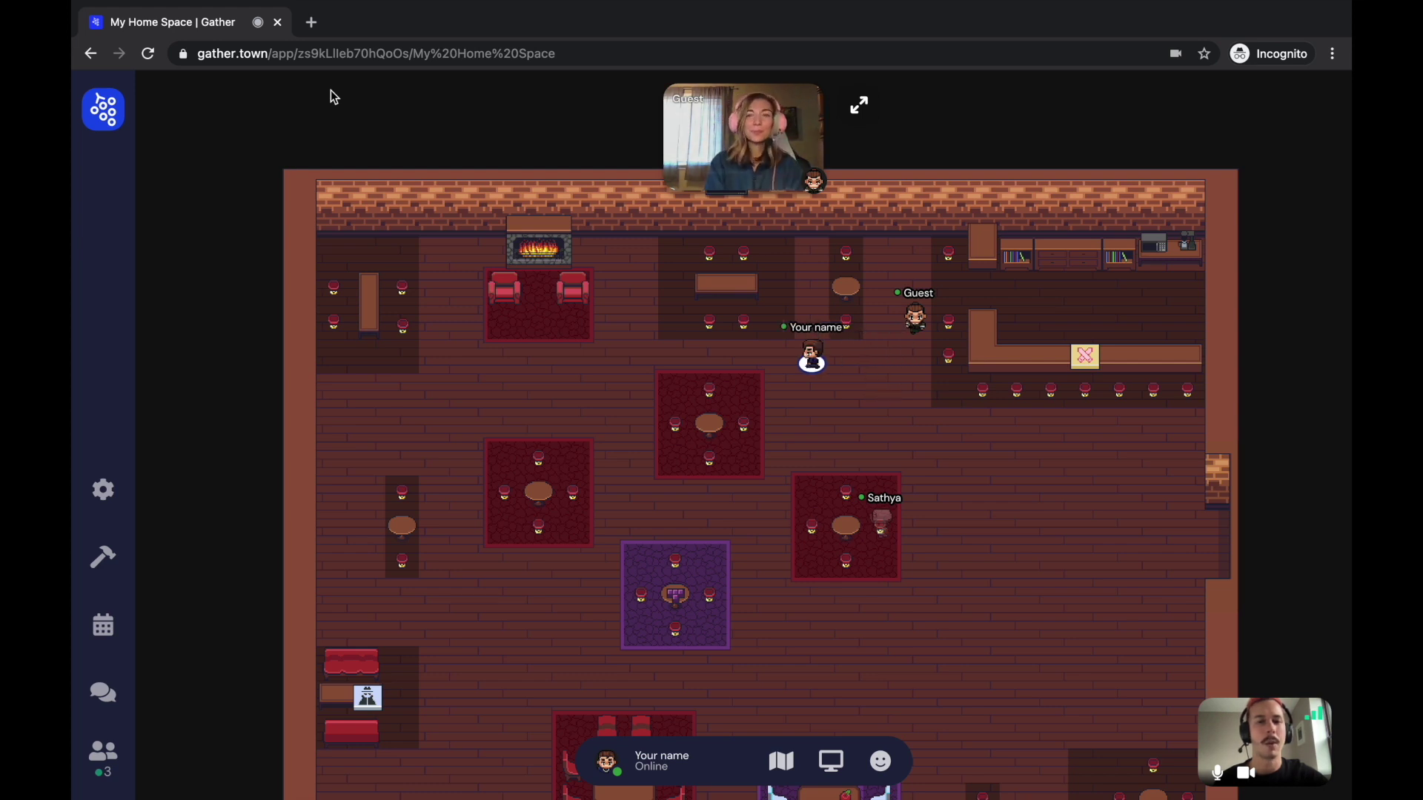
key(Down)
key(Down)
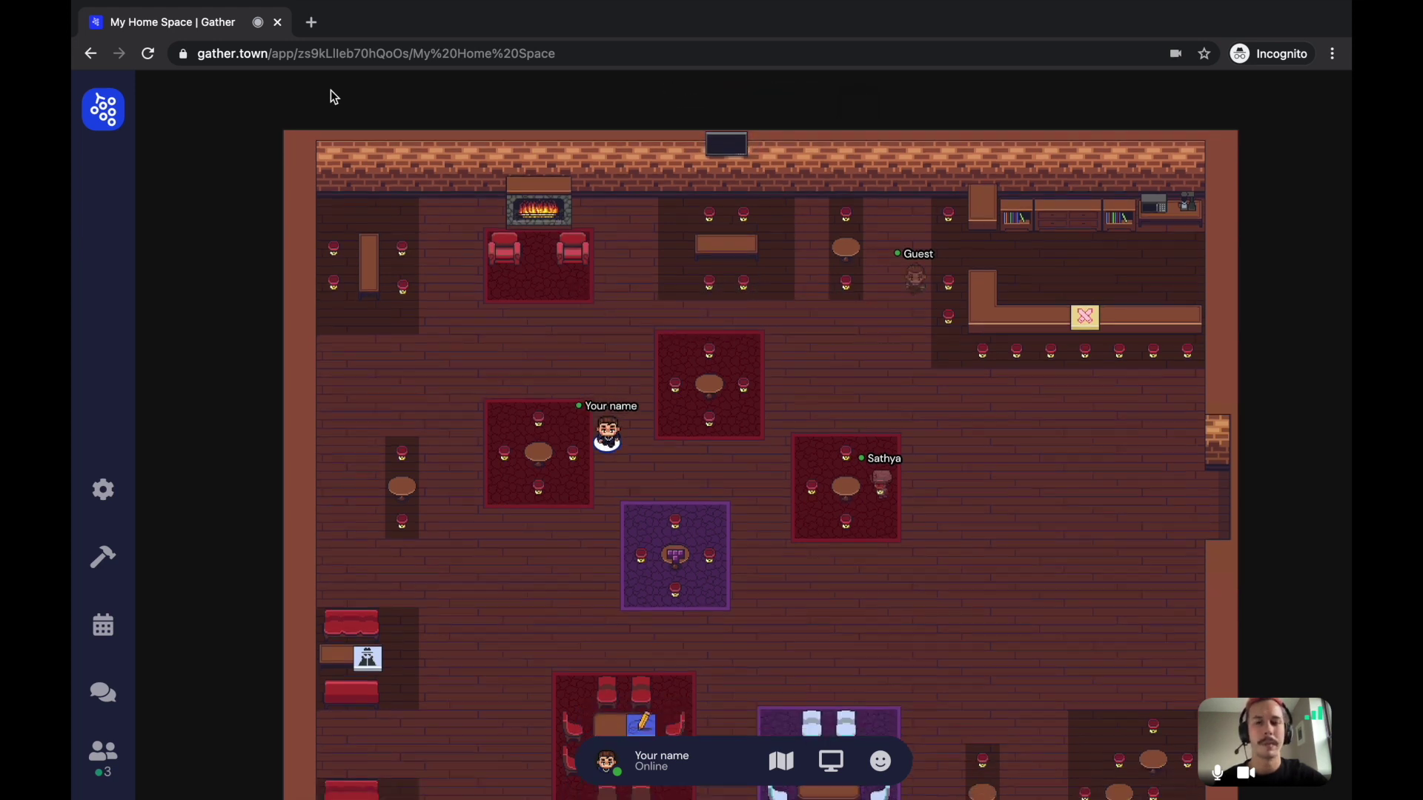
key(Right)
key(Right)
key(Right)
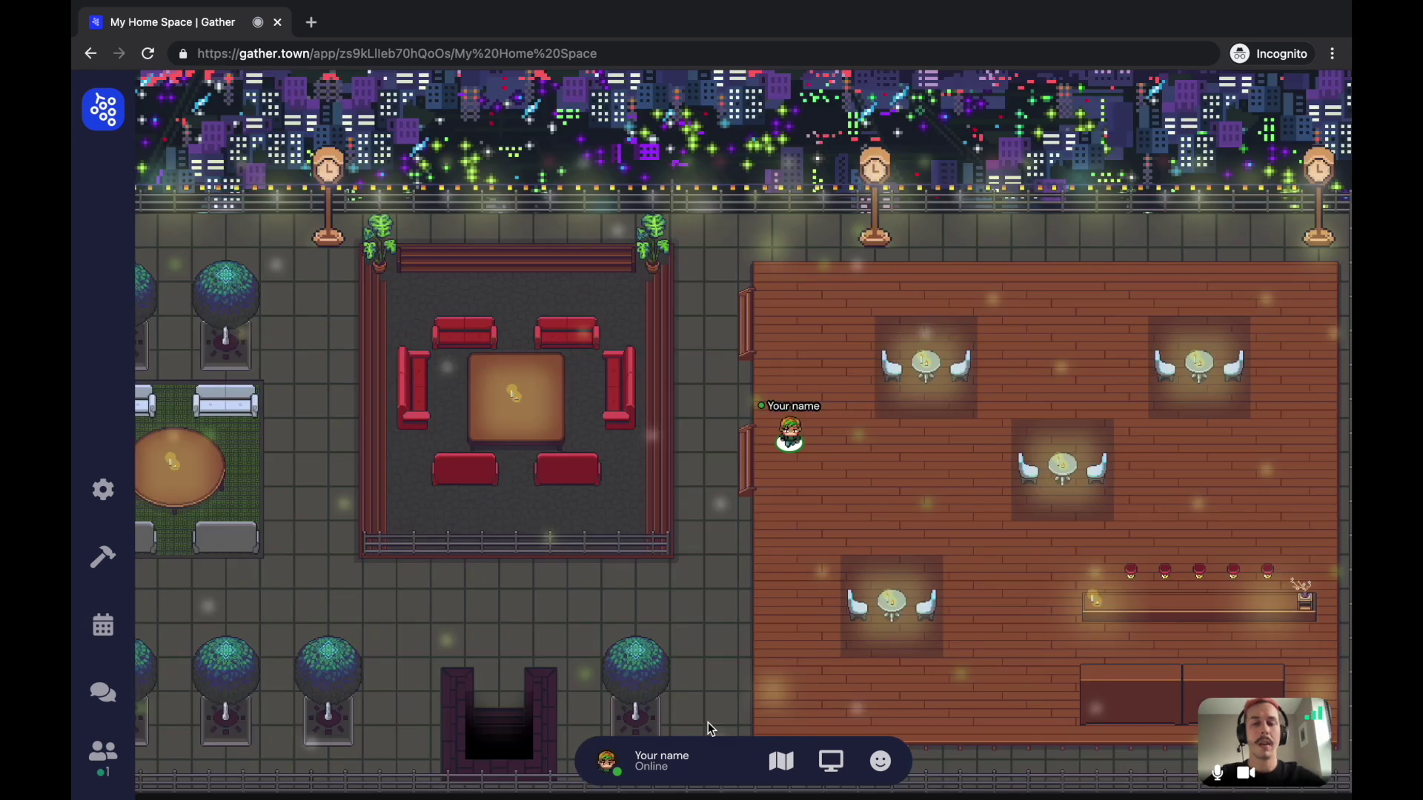